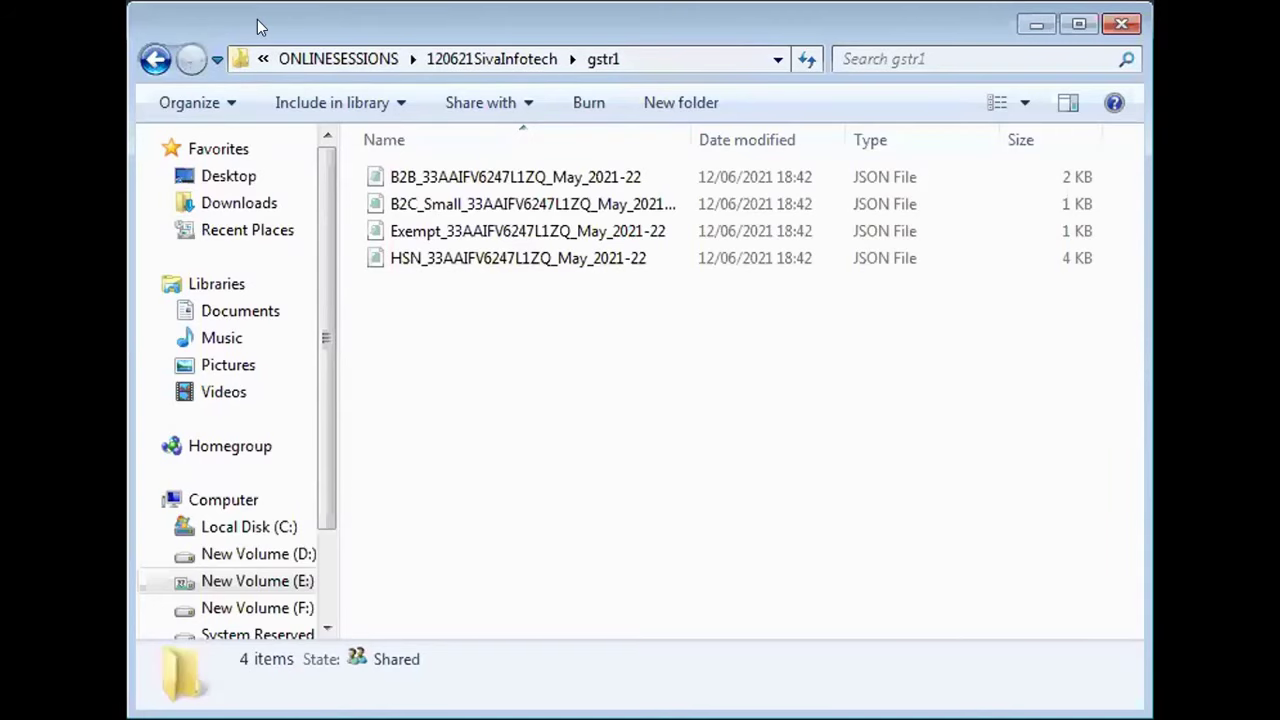
Maximize the gstr1 folder window so the four May 2021-22 JSON files fill the screen
double_click(257, 27)
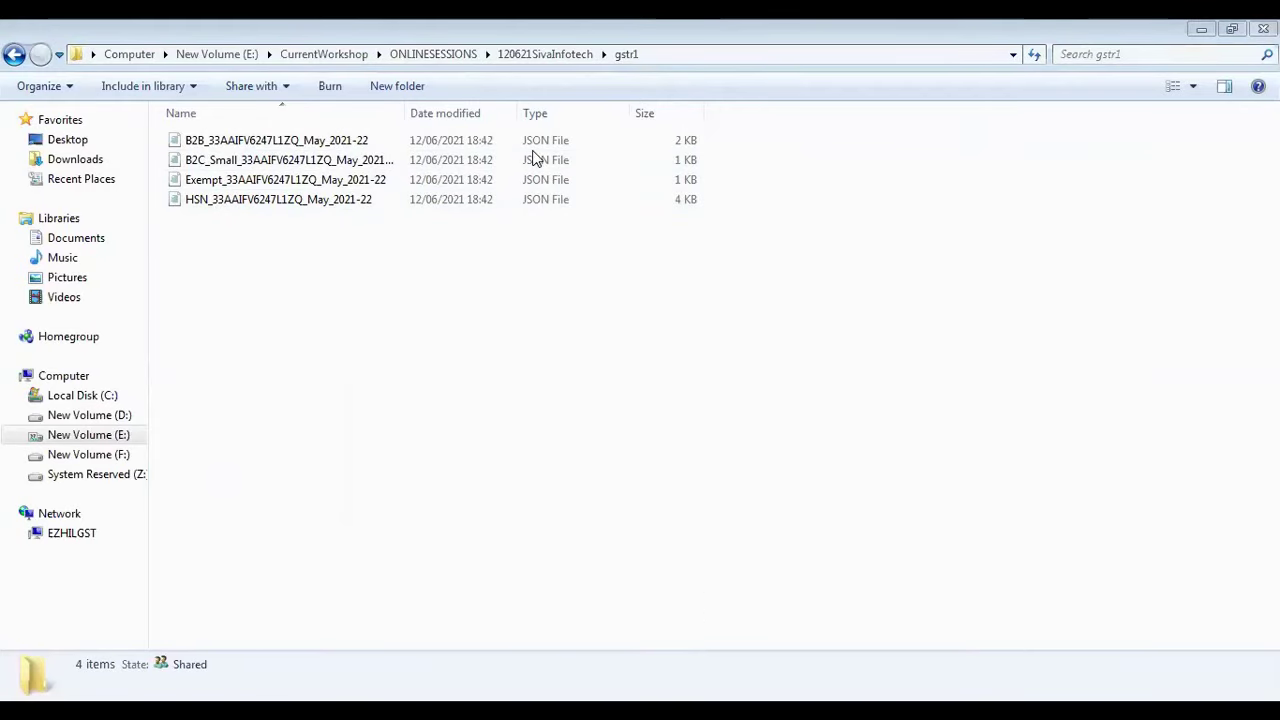
Exit the GSTR-1 HSN report in TallyPrime, choose GST Annual Computation, then go to the browser
key("alt+Tab")
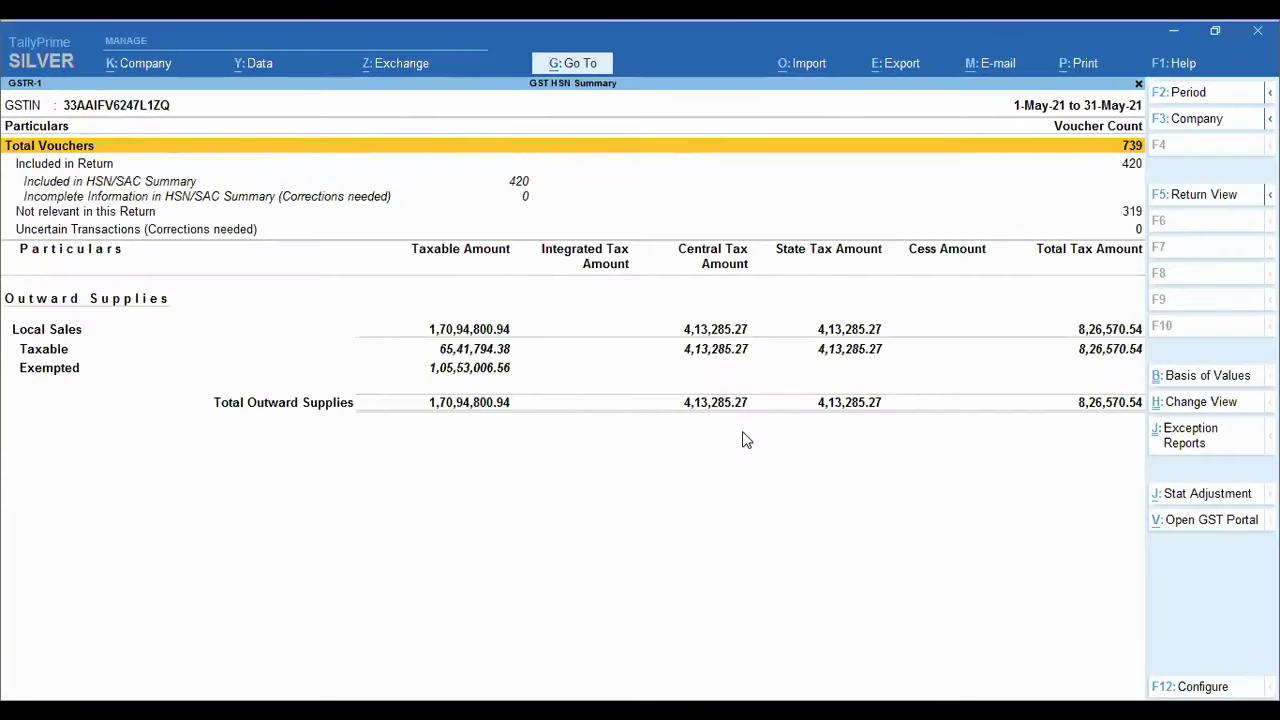
key("Escape")
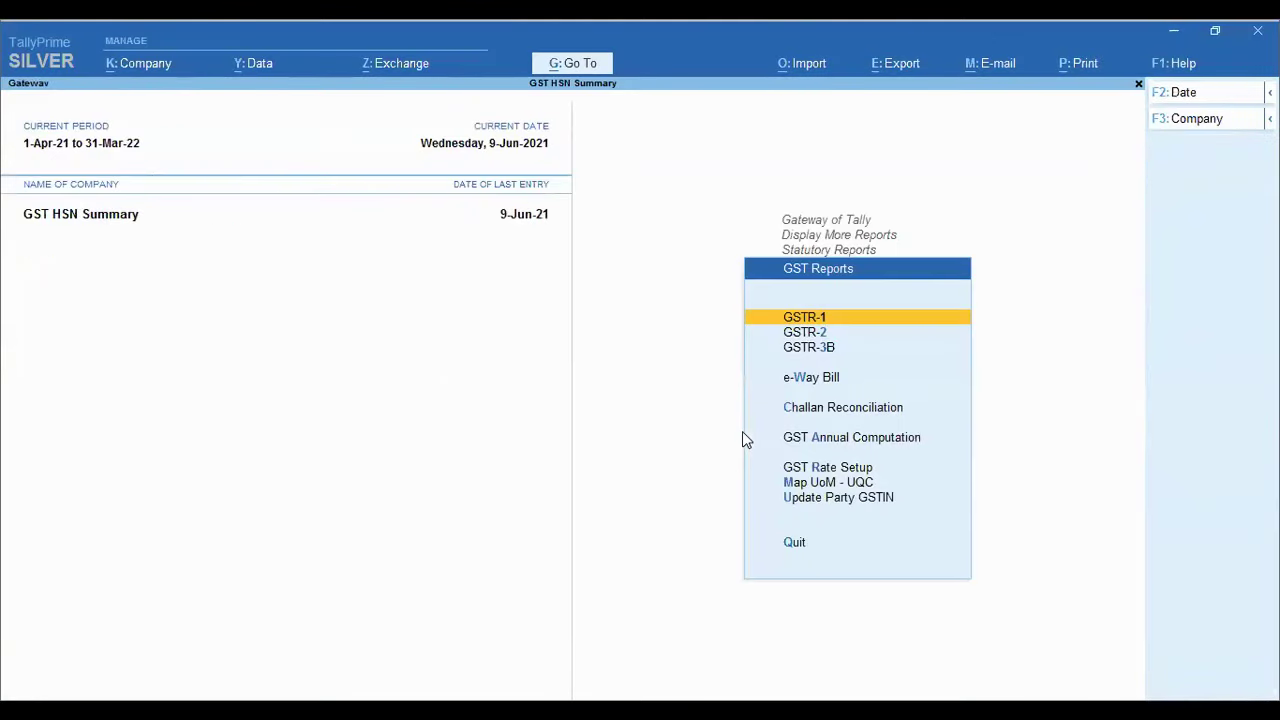
left_click(742, 431)
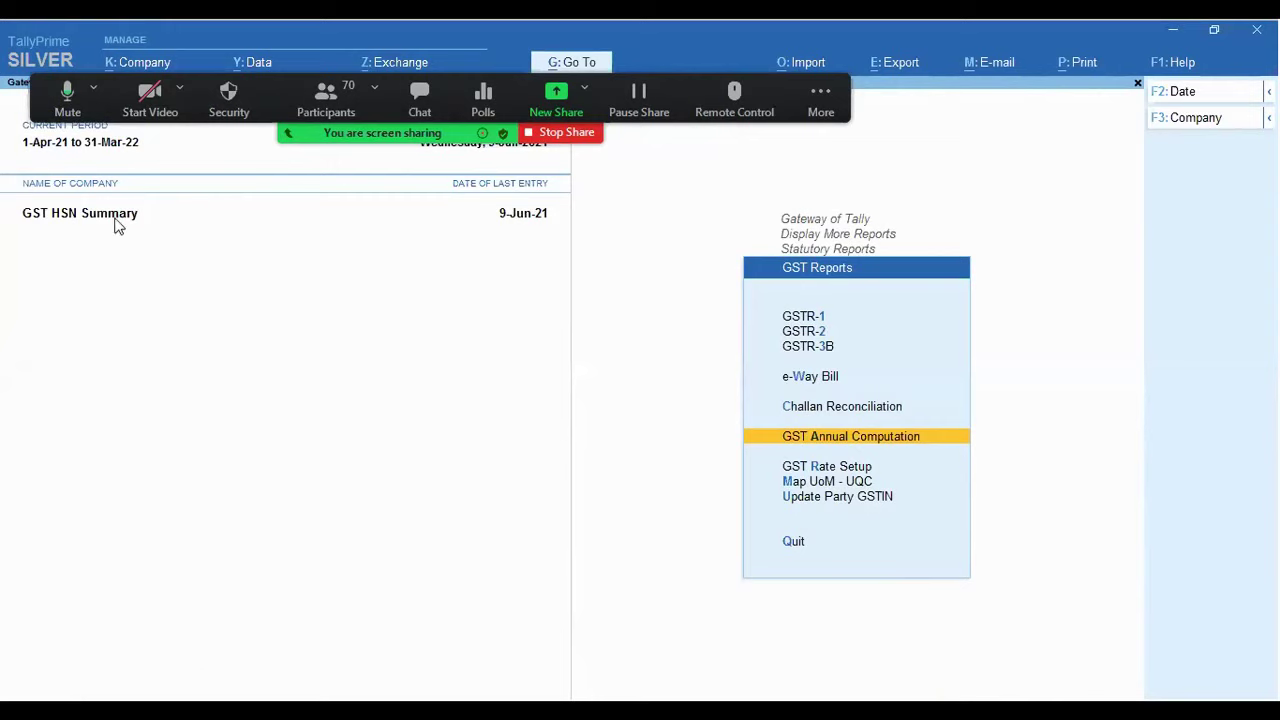
key("alt+Tab")
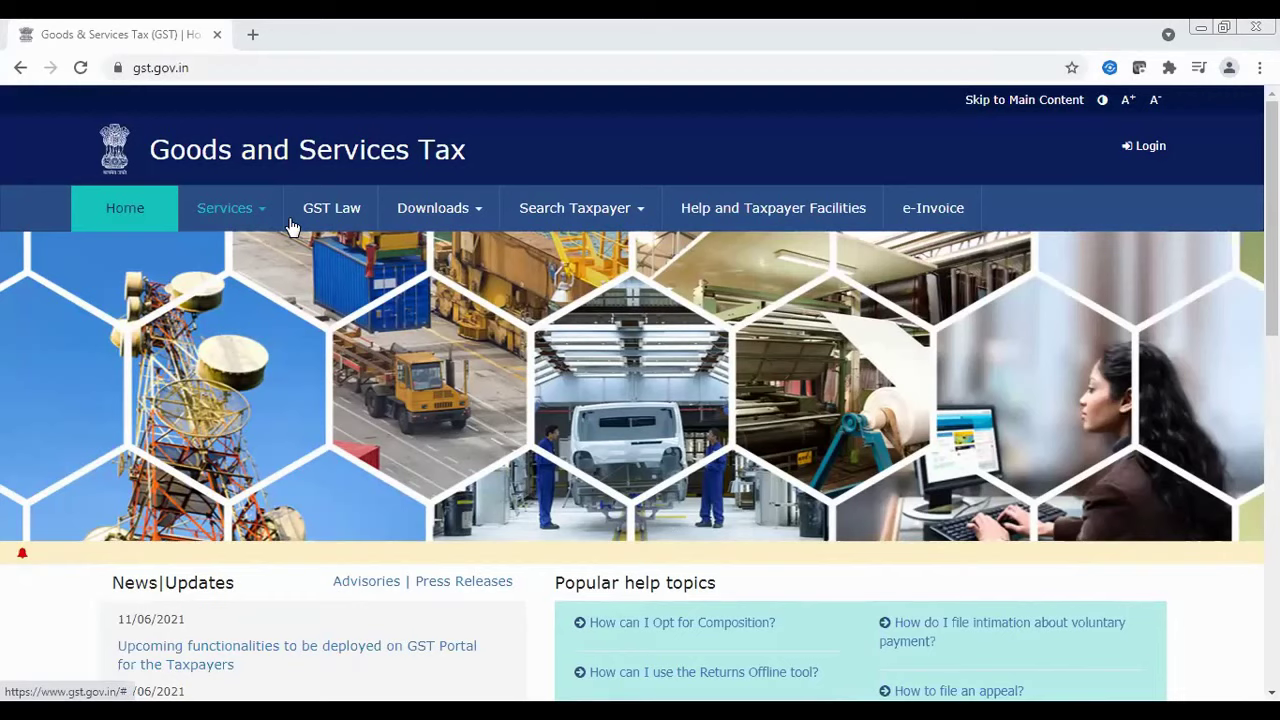
Open the Returns Offline Tool V3.0.3 page via Downloads > Offline Tools on gst.gov.in
left_click(457, 214)
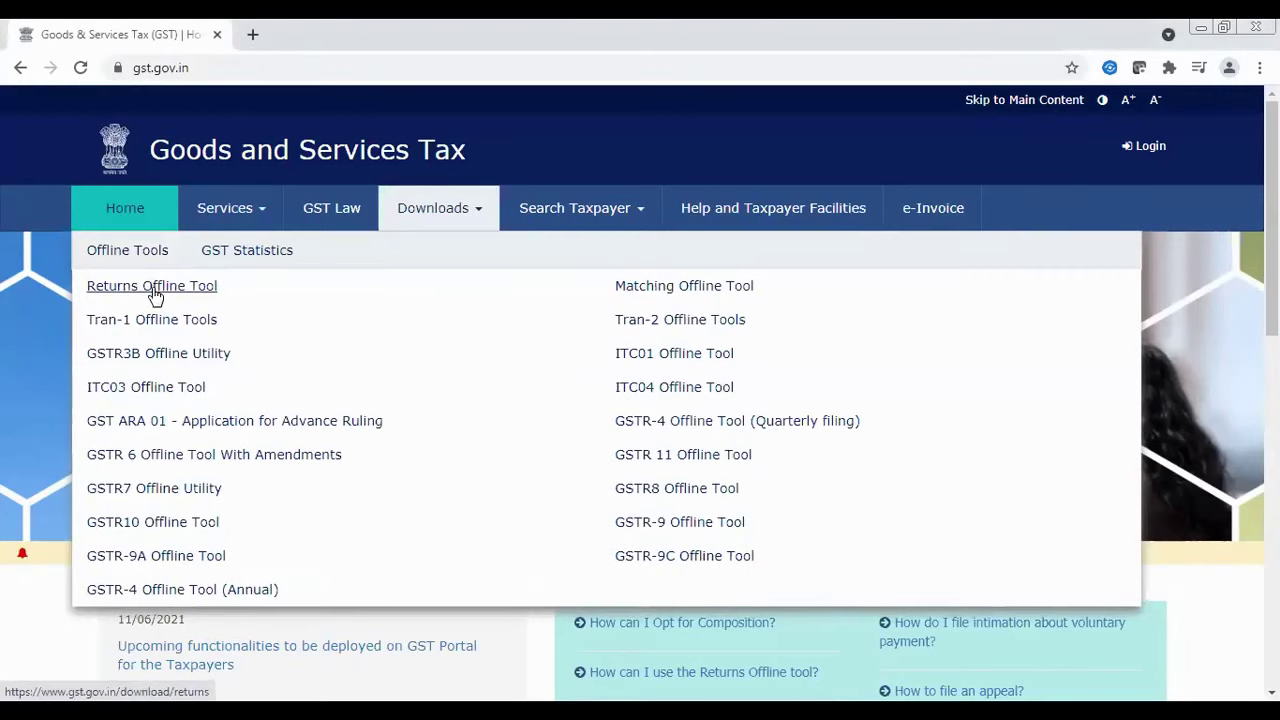
left_click(152, 287)
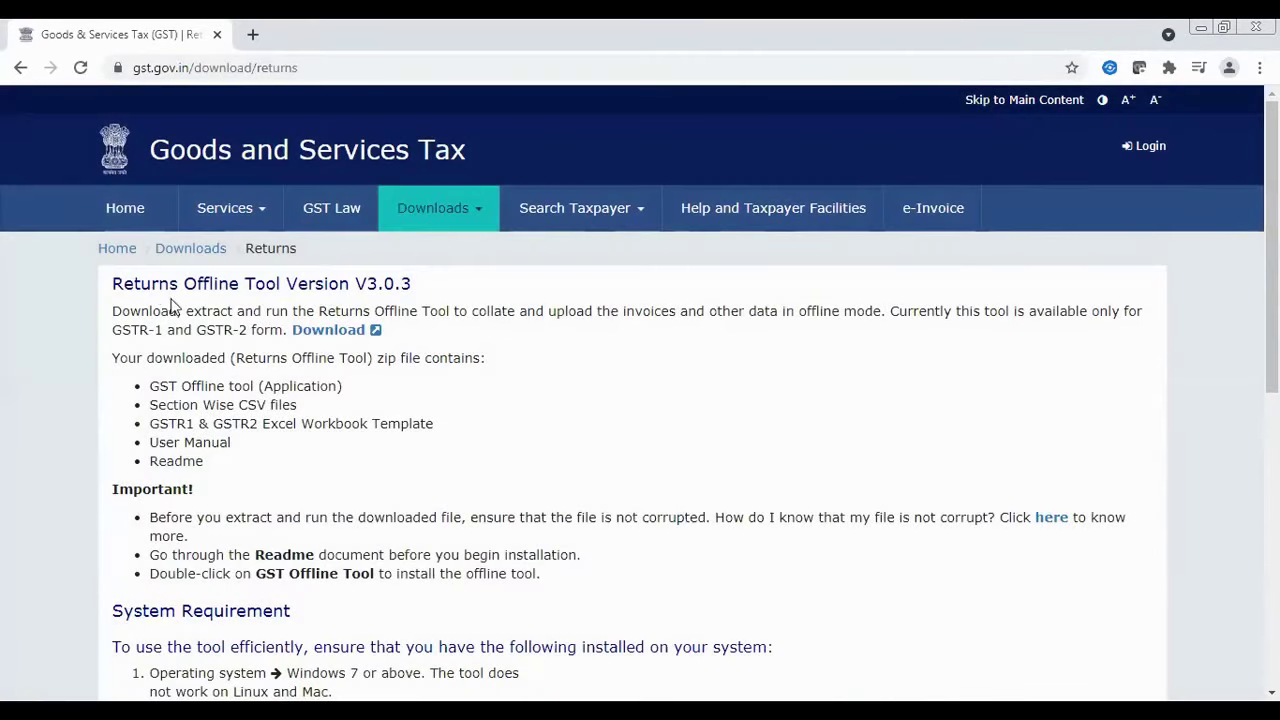
double_click(358, 281)
left_click(358, 281)
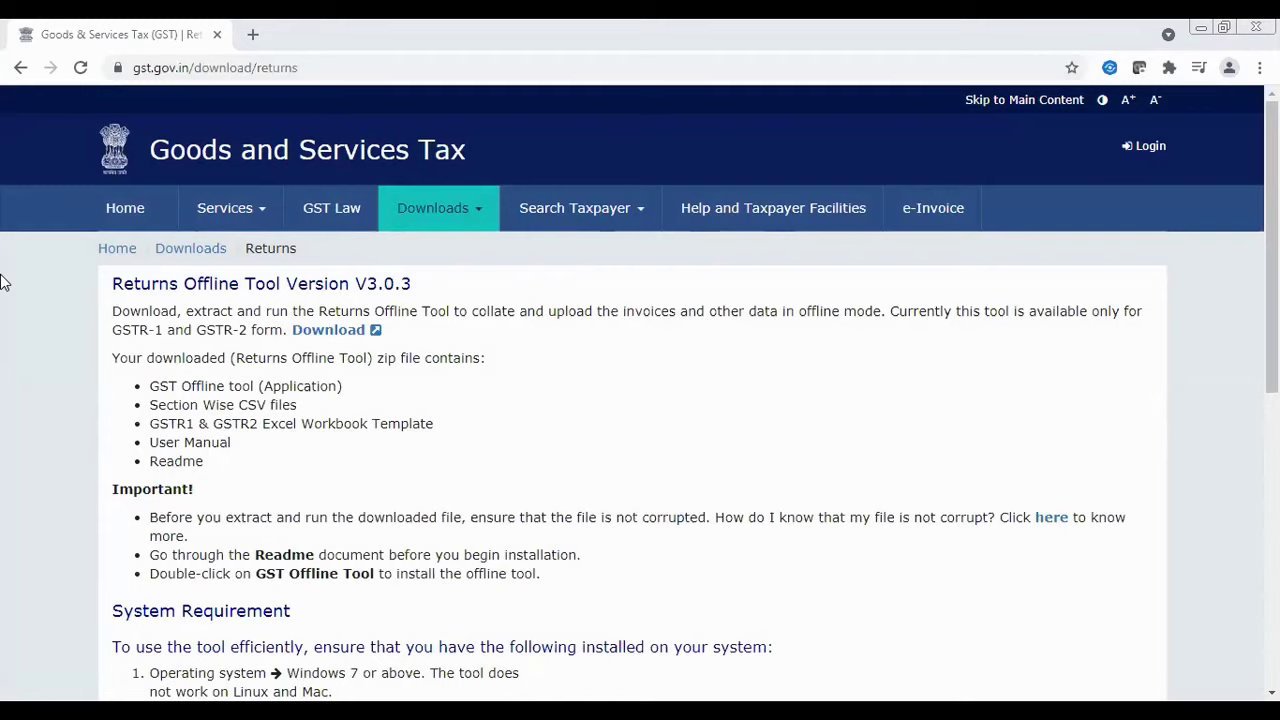
key("alt+Tab")
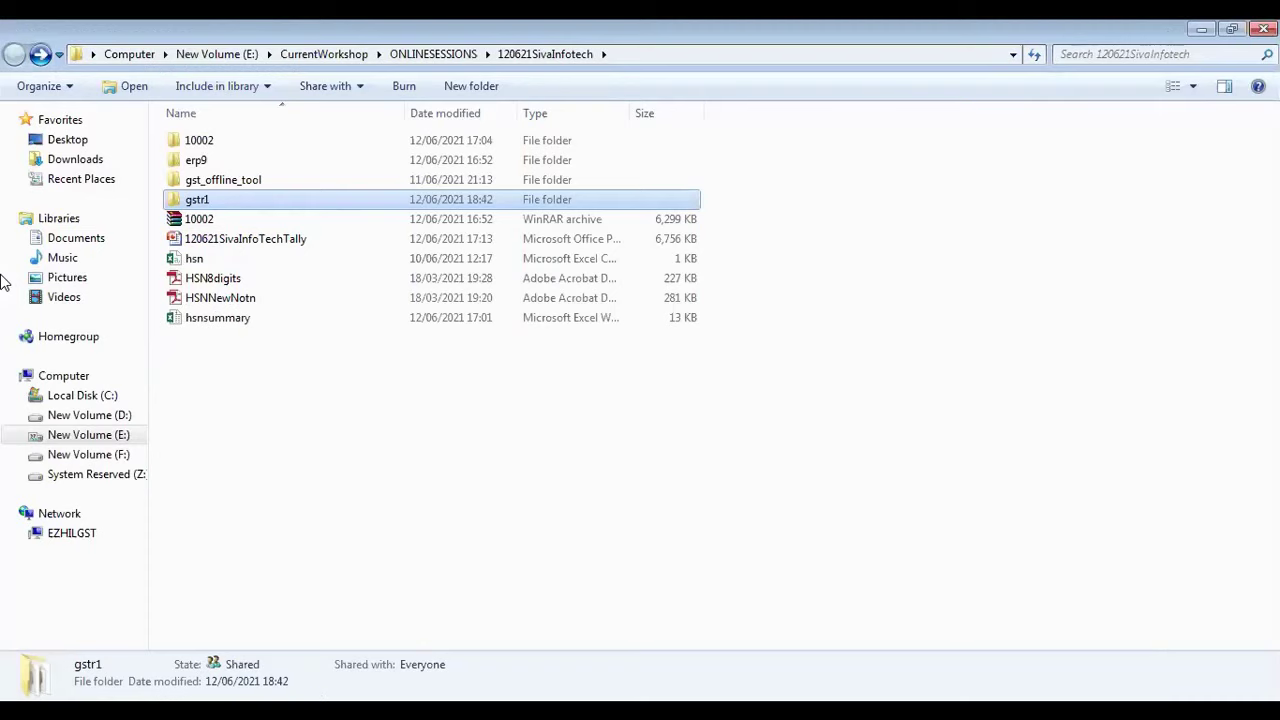
Locate the hsn CSV template in gst_offline_tool > Section_wise_CSV_files > GSTR1
double_click(309, 179)
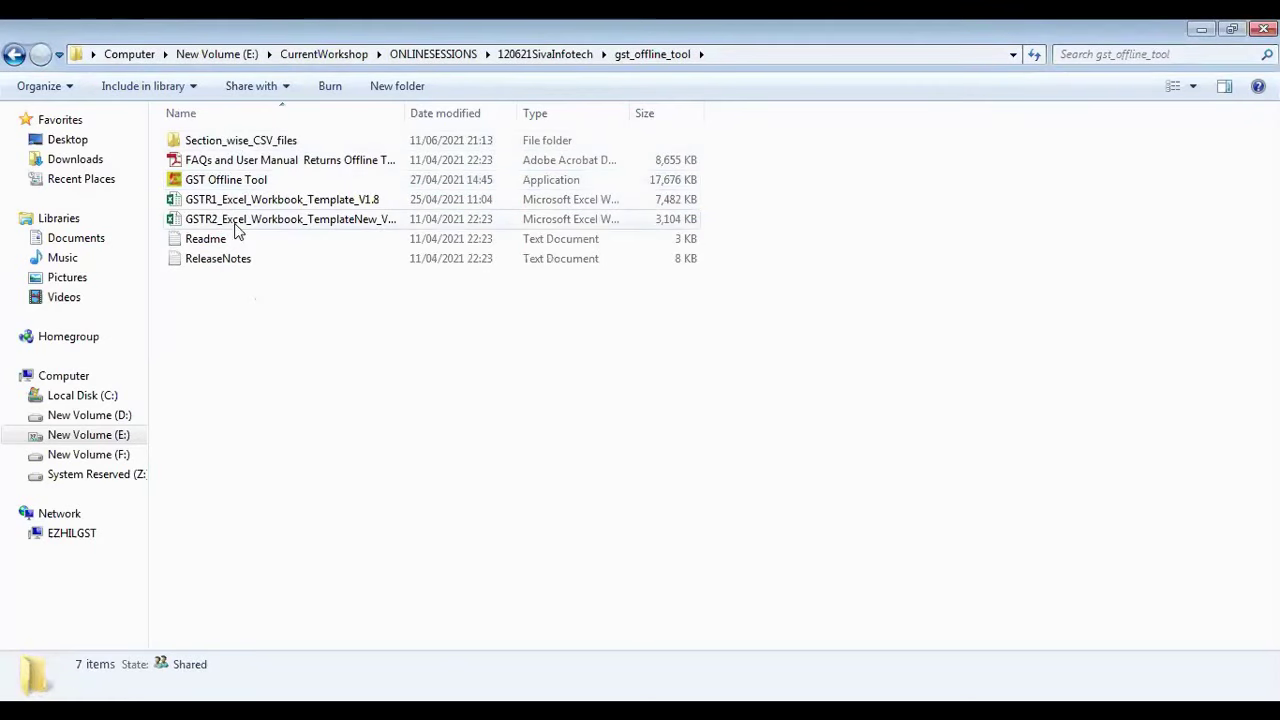
left_click(476, 180)
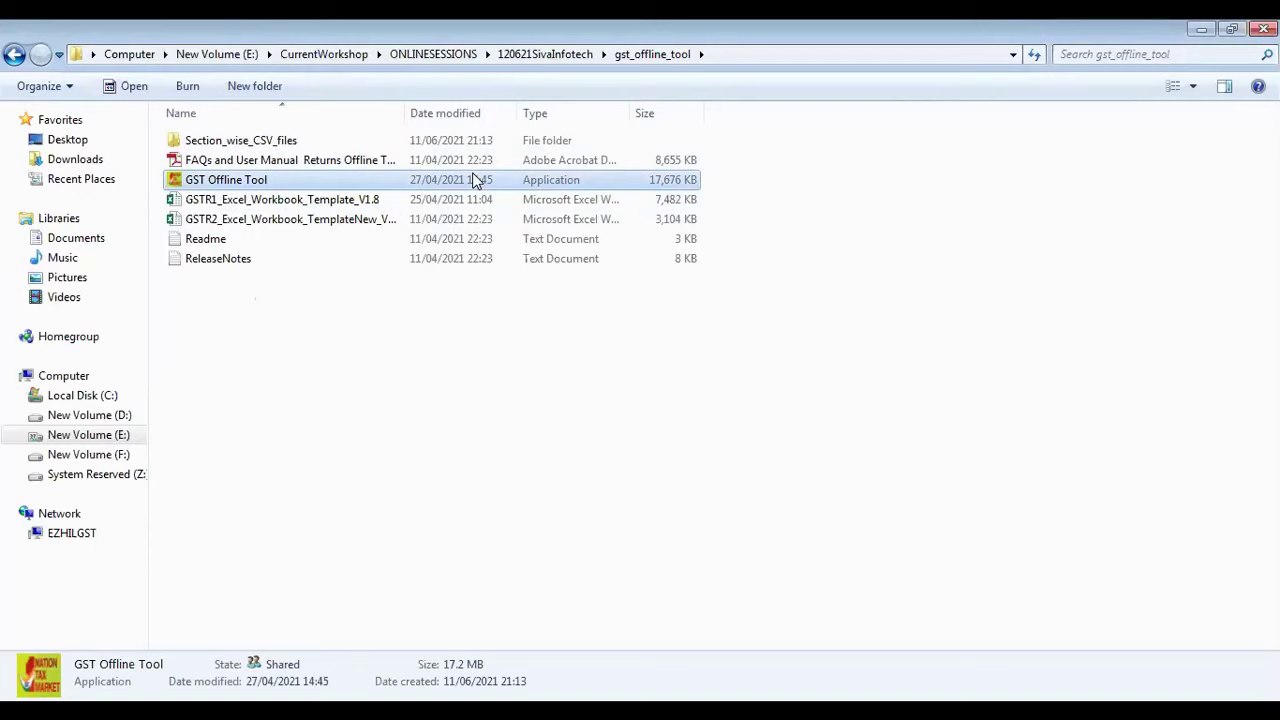
left_click(320, 147)
double_click(320, 147)
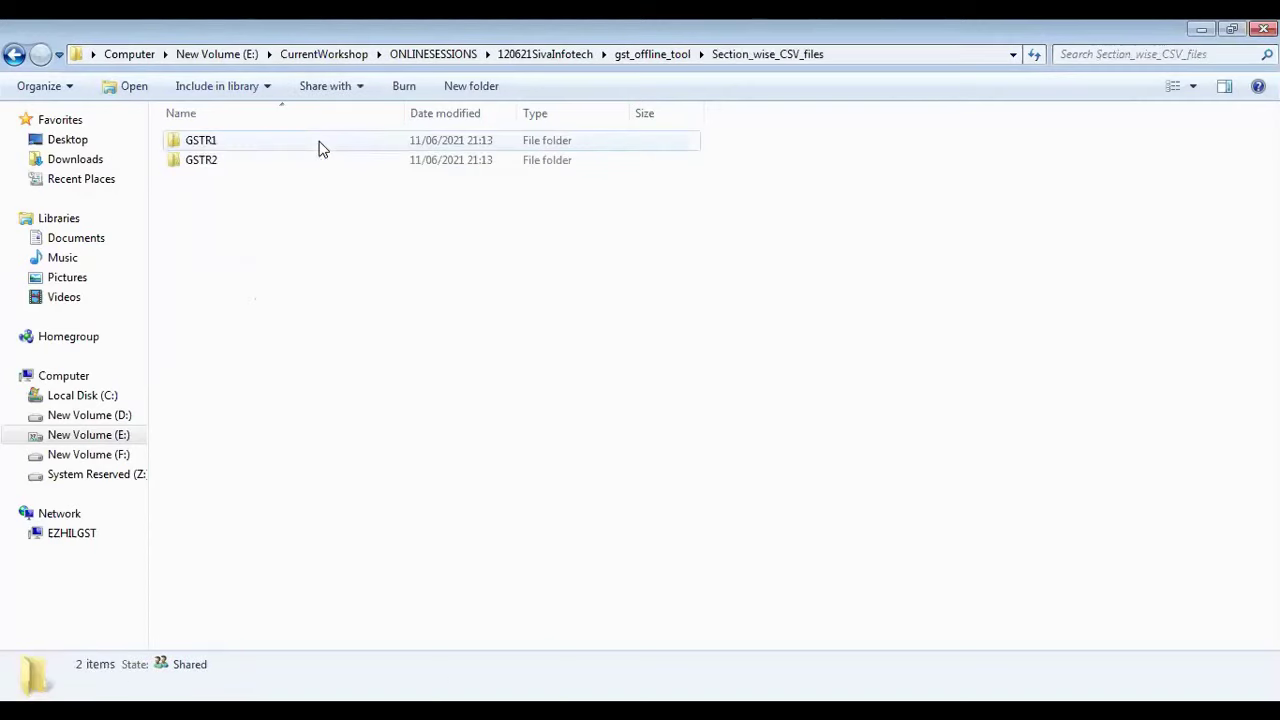
double_click(320, 148)
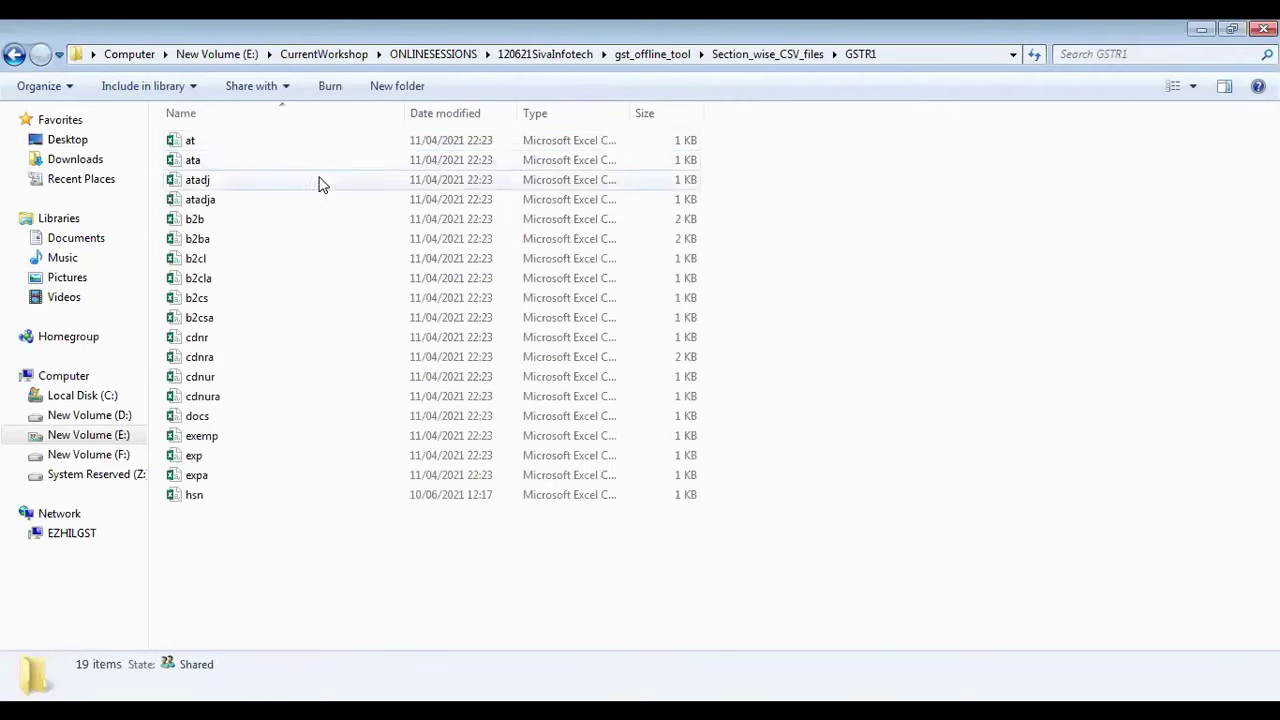
left_click(200, 500)
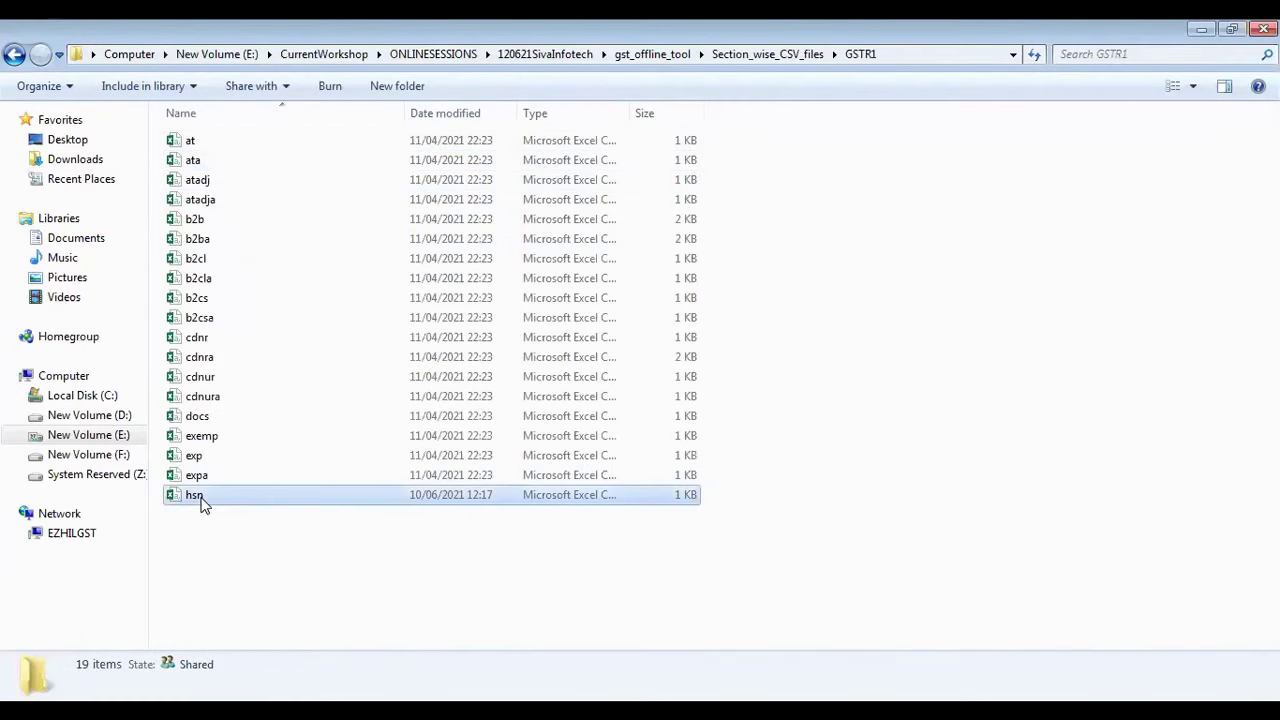
Navigate back up to the 120621SivaInfotech folder and return to TallyPrime
left_click(14, 56)
left_click(14, 56)
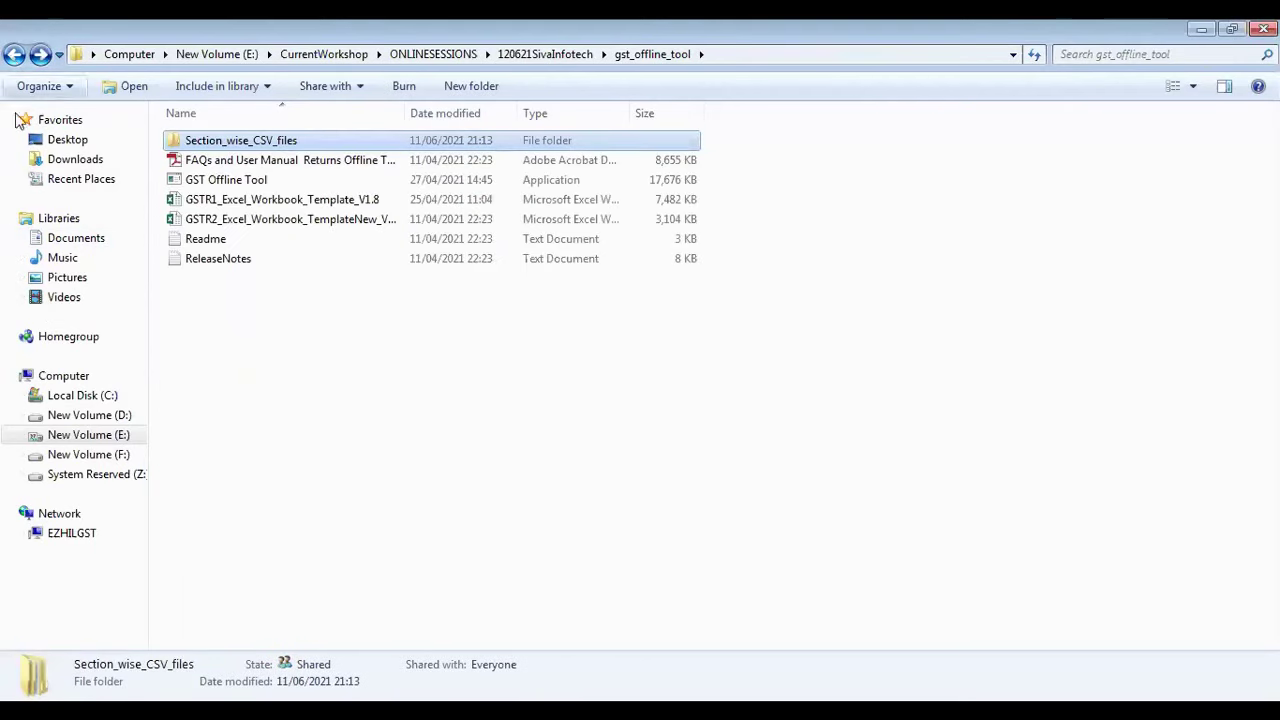
key("BackSpace")
key("alt+Tab")
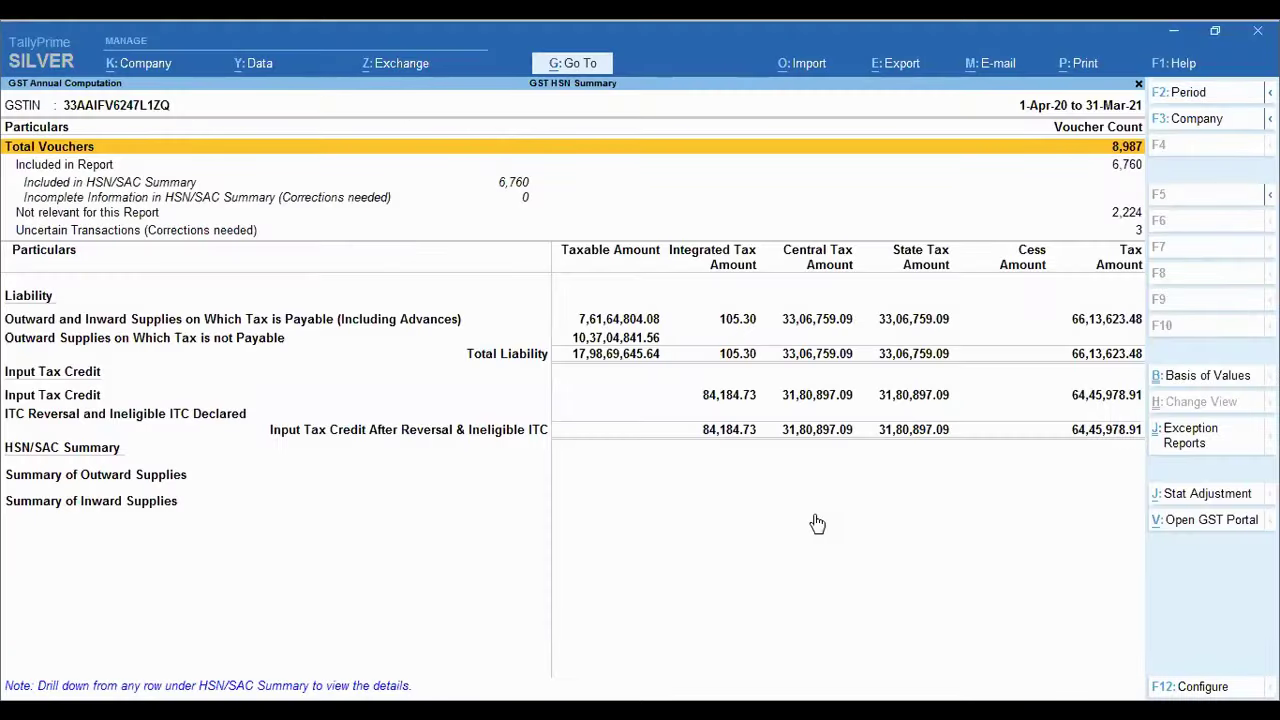
Set the GST Annual Computation period to May for both From and To dates
key("F2")
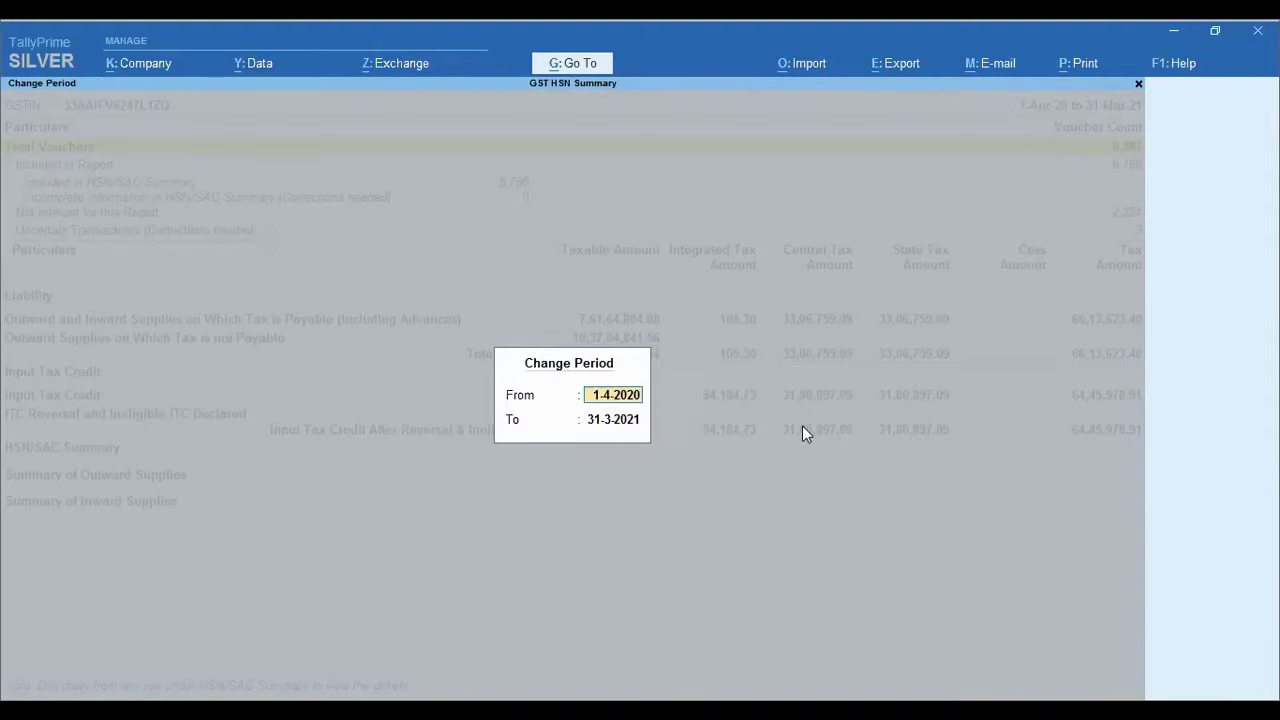
key("Return")
key("Return")
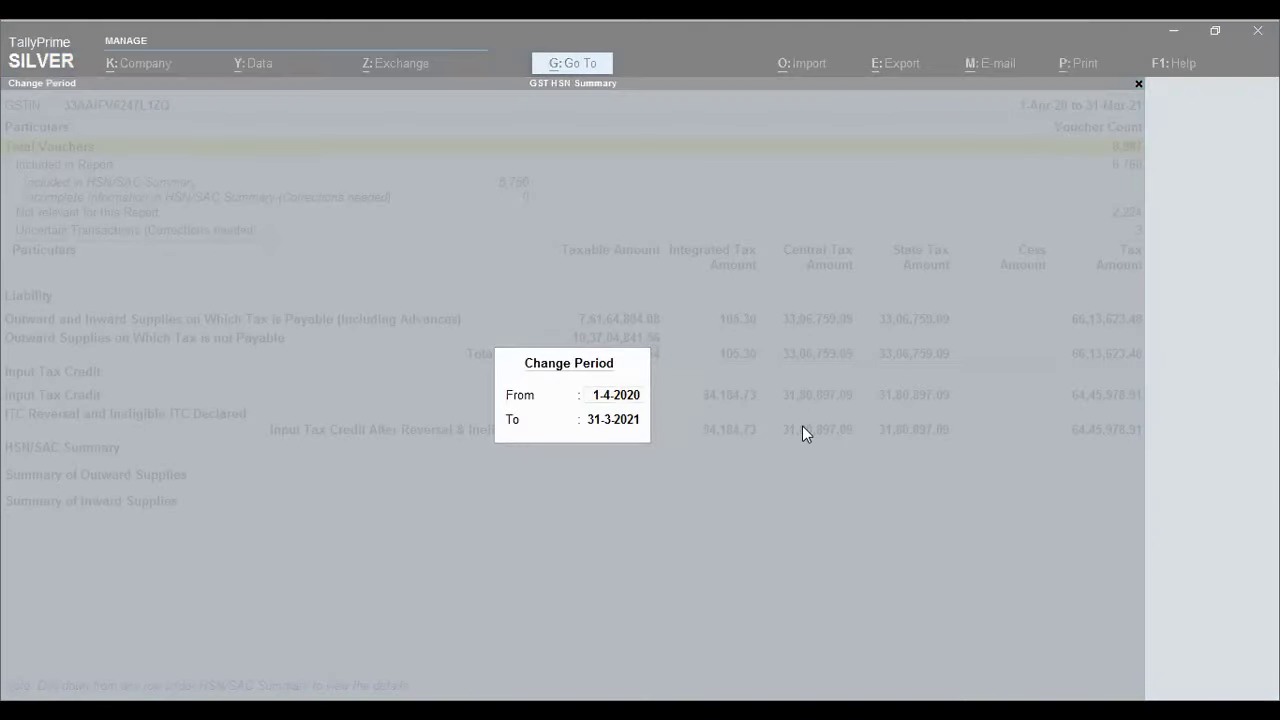
left_click(615, 396)
type("may")
key("Return")
type("may")
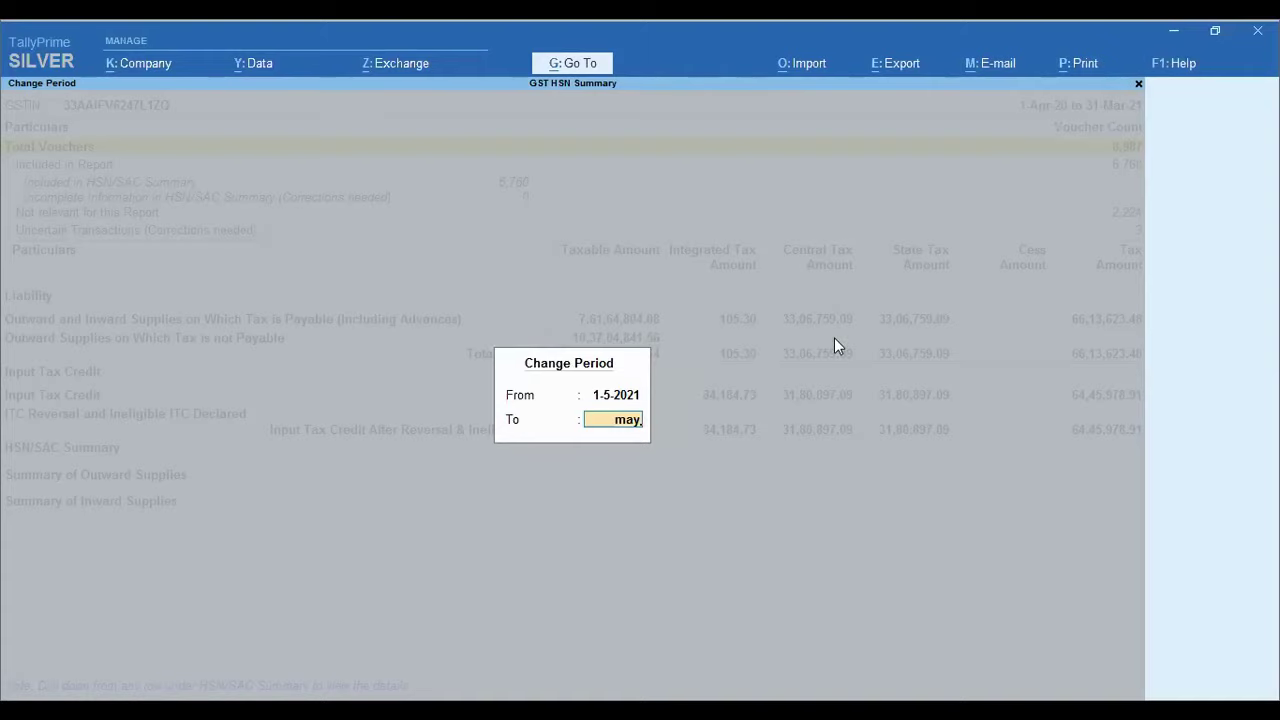
key("Return")
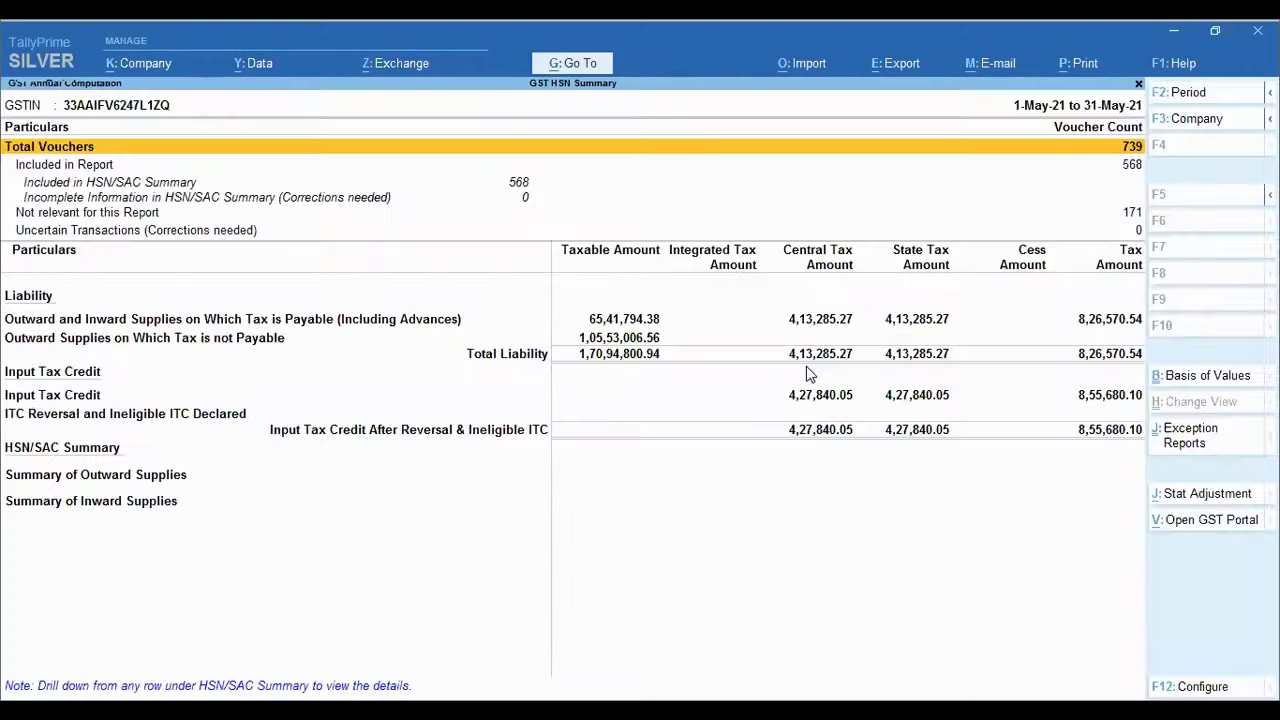
Drill into the Summary of Outward Supplies HSN/SAC summary down to HSN 23099010
left_click(158, 476)
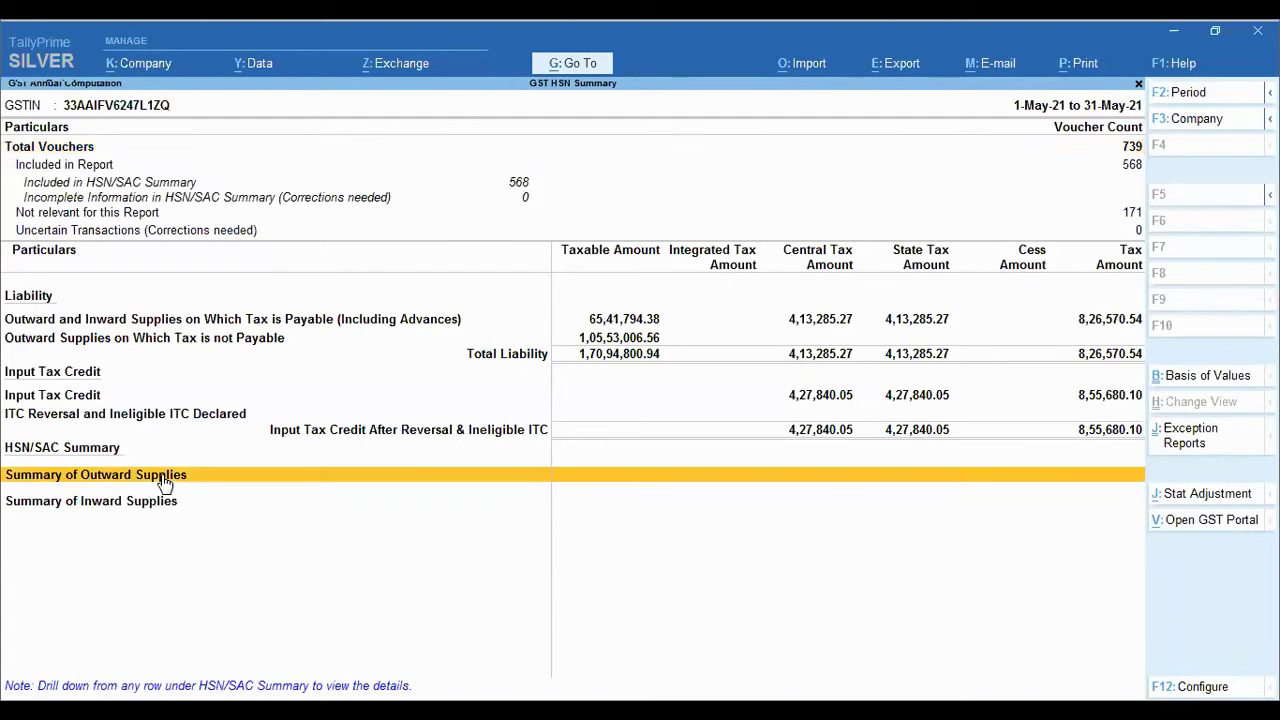
left_click(163, 477)
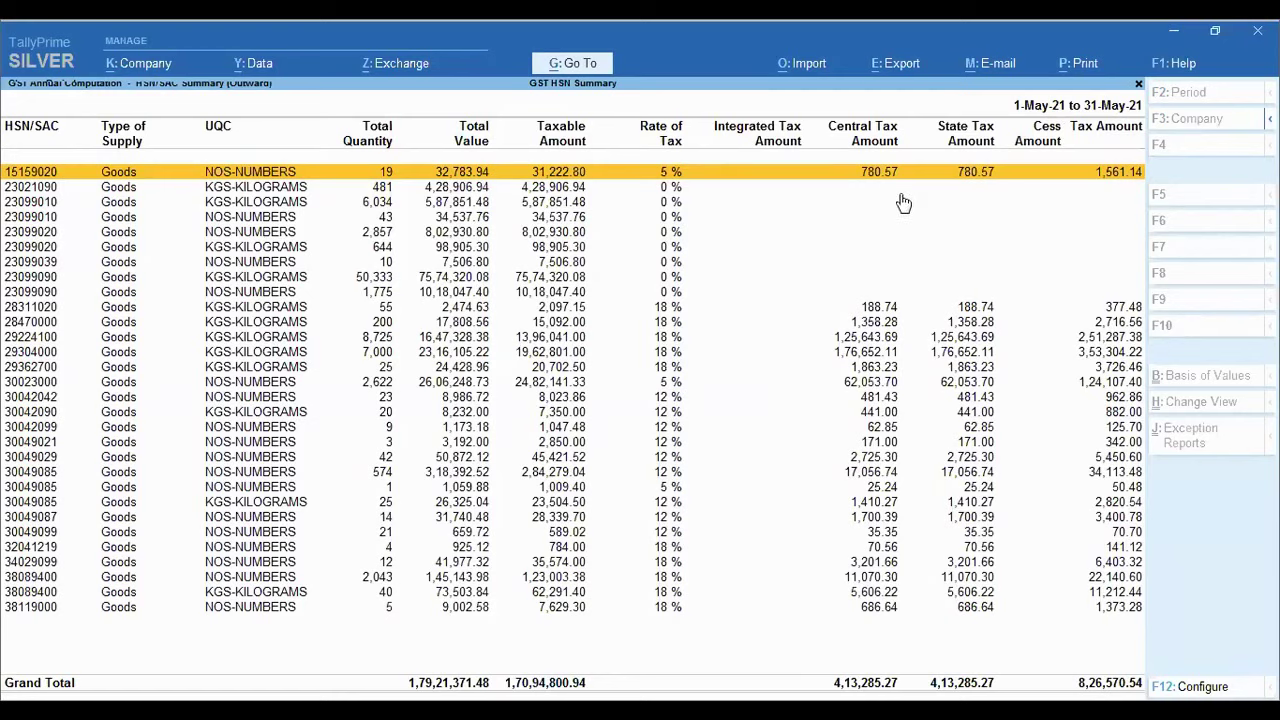
key("Down")
key("Down")
key("Down")
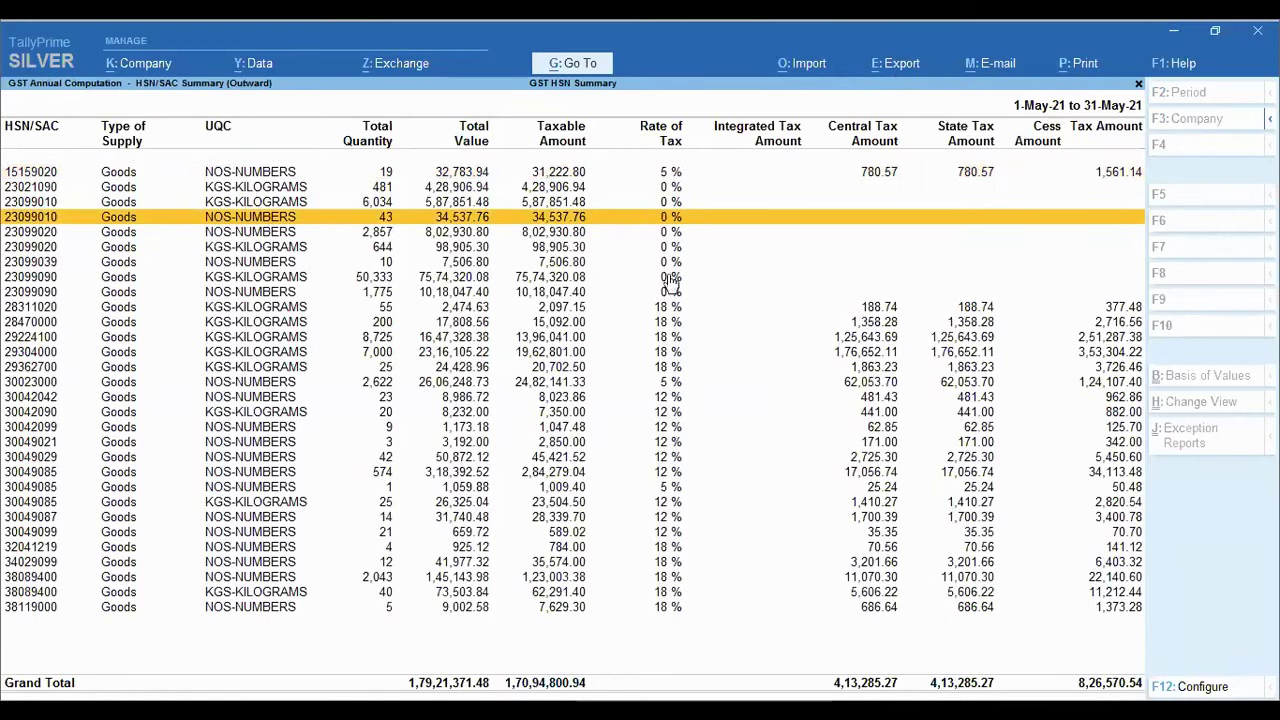
key("Return")
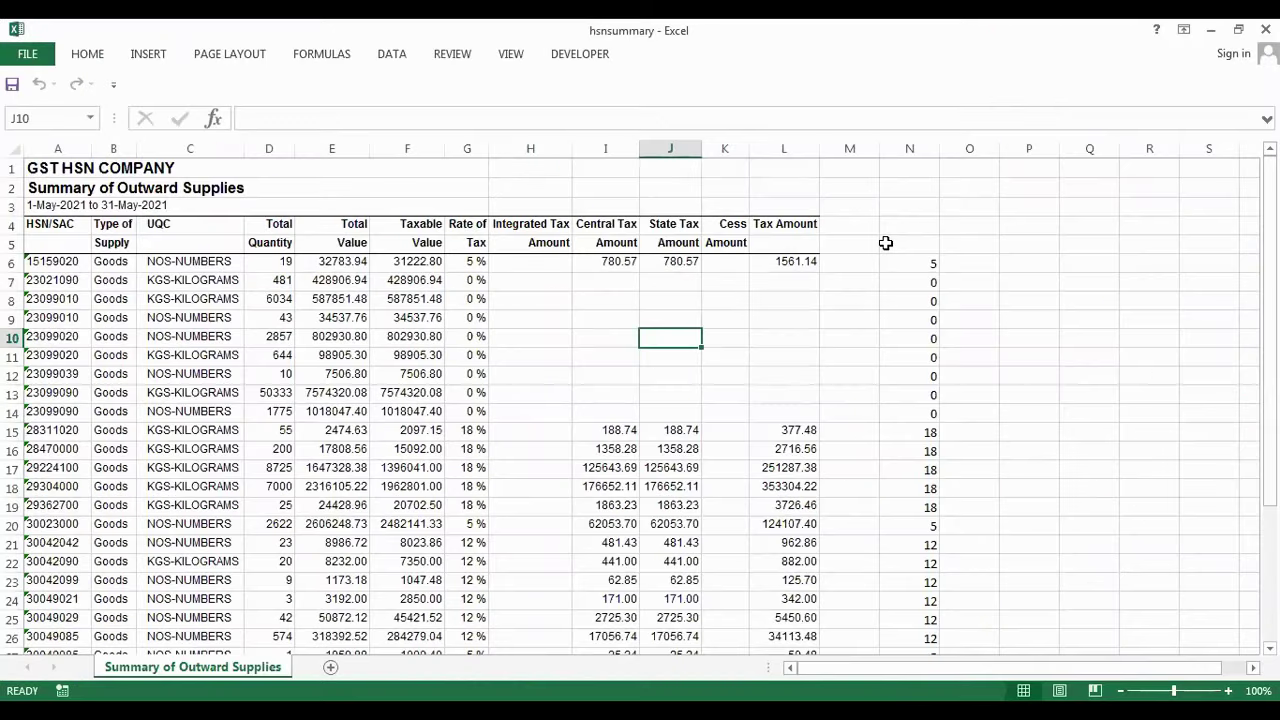
Copy the thirty HSN codes in A6:A35 of hsnsummary for pasting into the hsn workbook
left_click(265, 331)
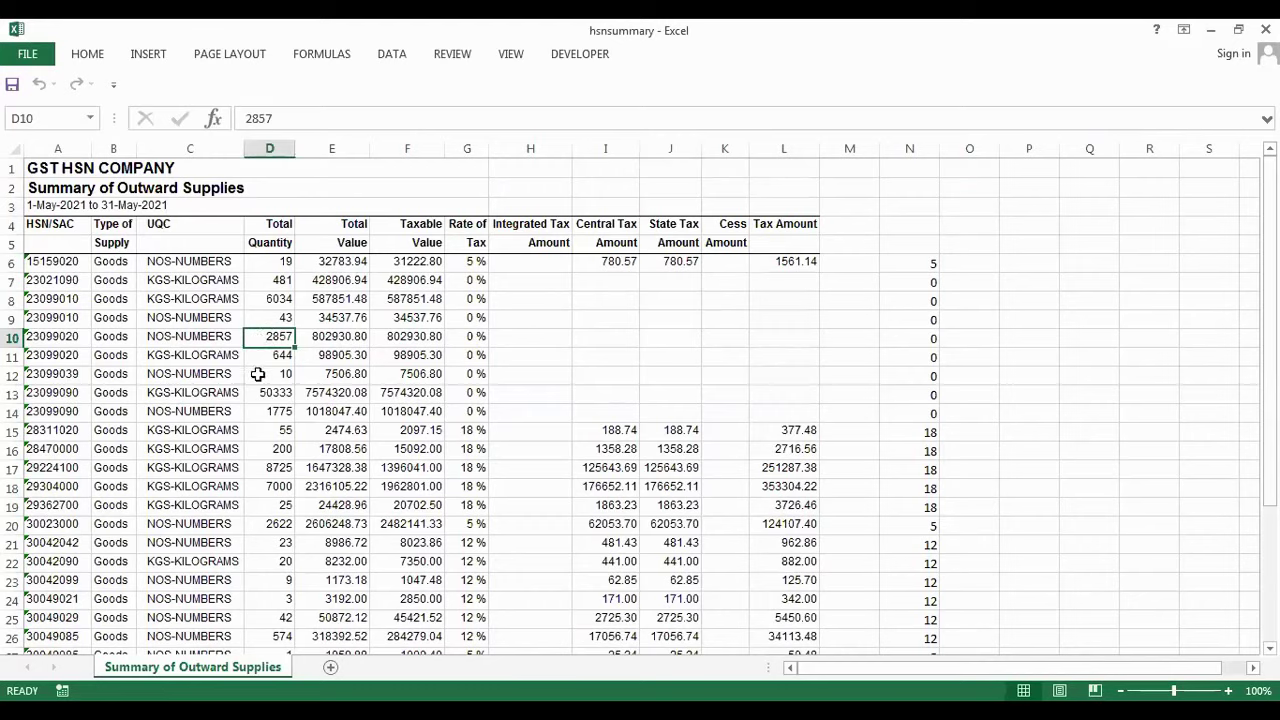
left_click(60, 262)
left_click_drag(47, 263, 100, 558)
key("ctrl+c")
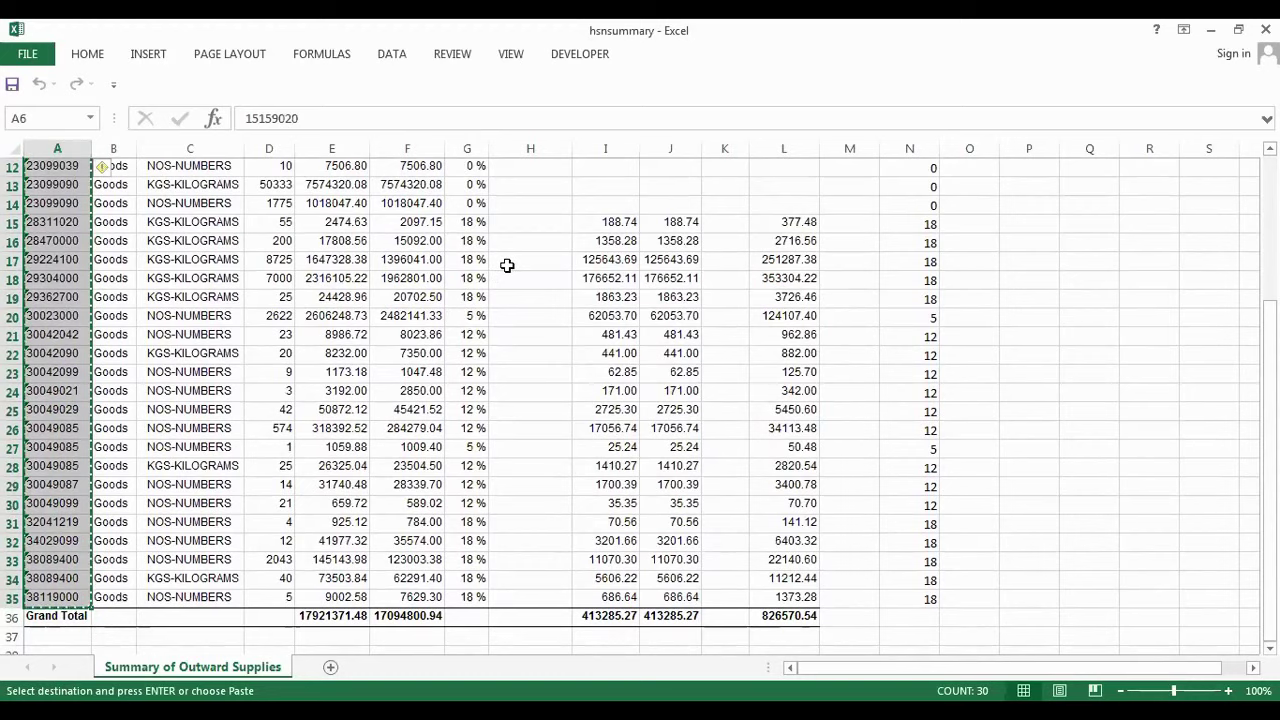
left_click(1074, 648)
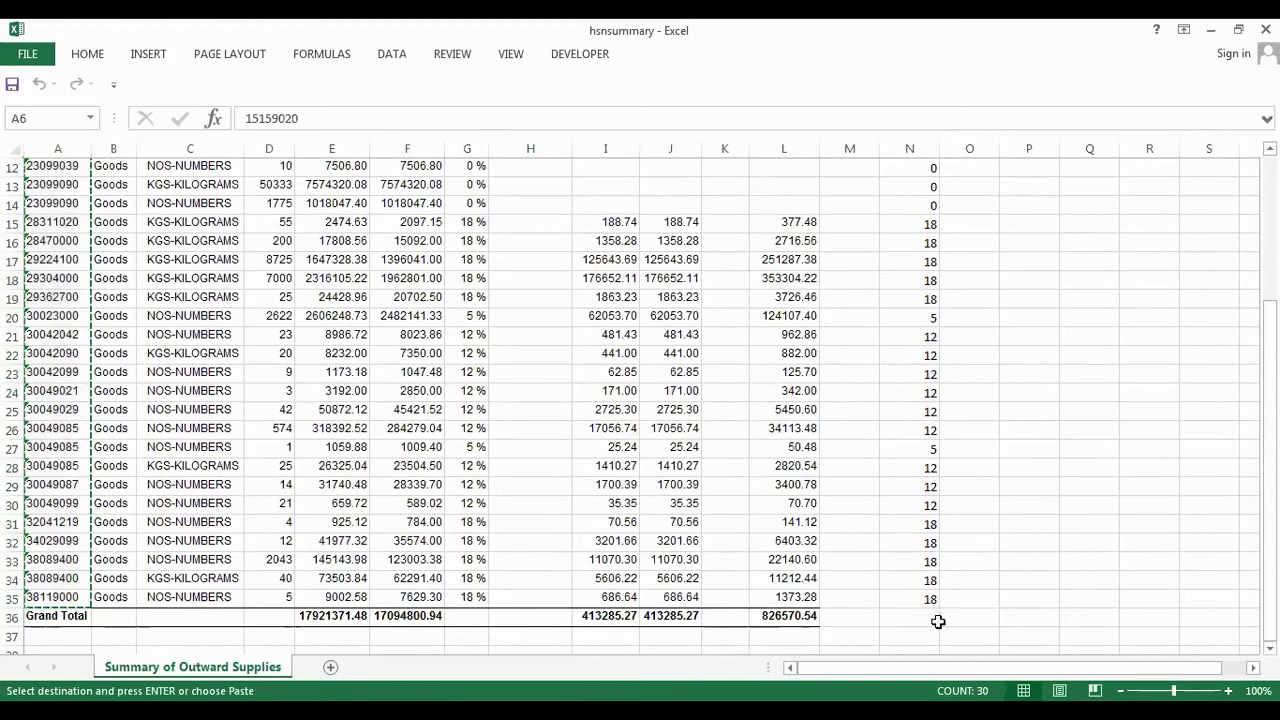
key("alt+Tab")
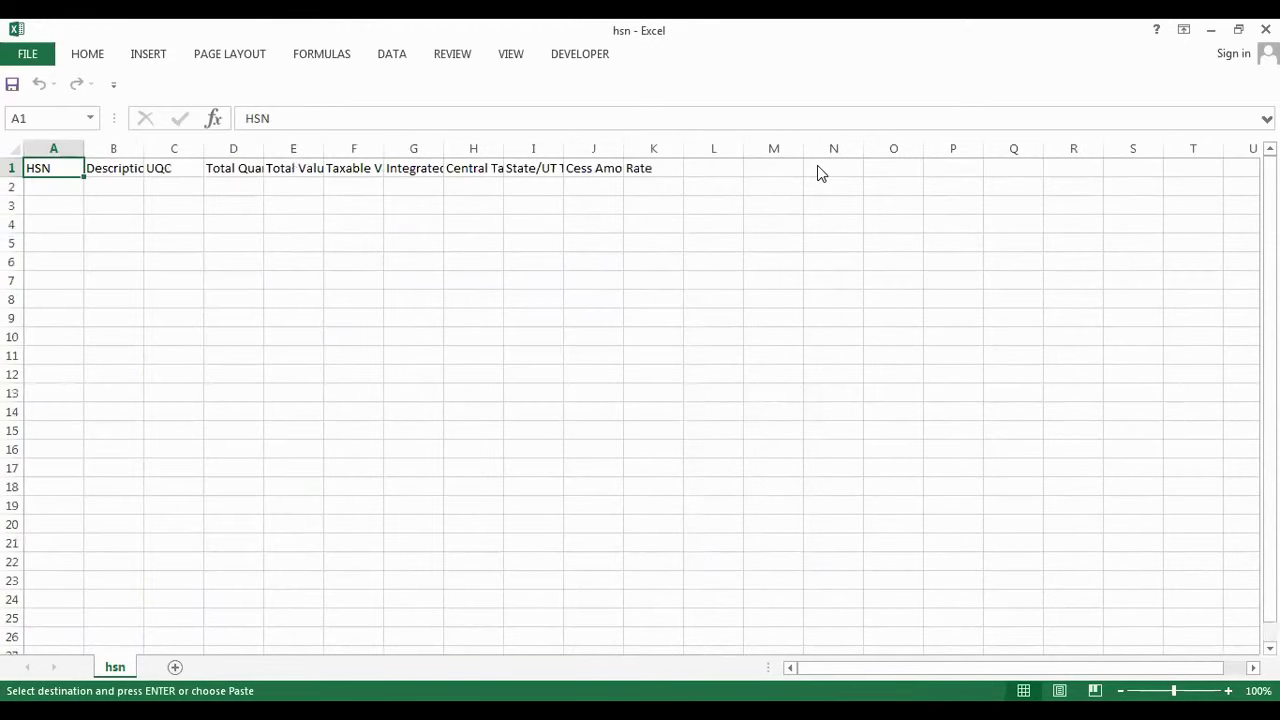
Paste the HSN codes into A2 and the UQC values into C2 of the hsn sheet
double_click(43, 178)
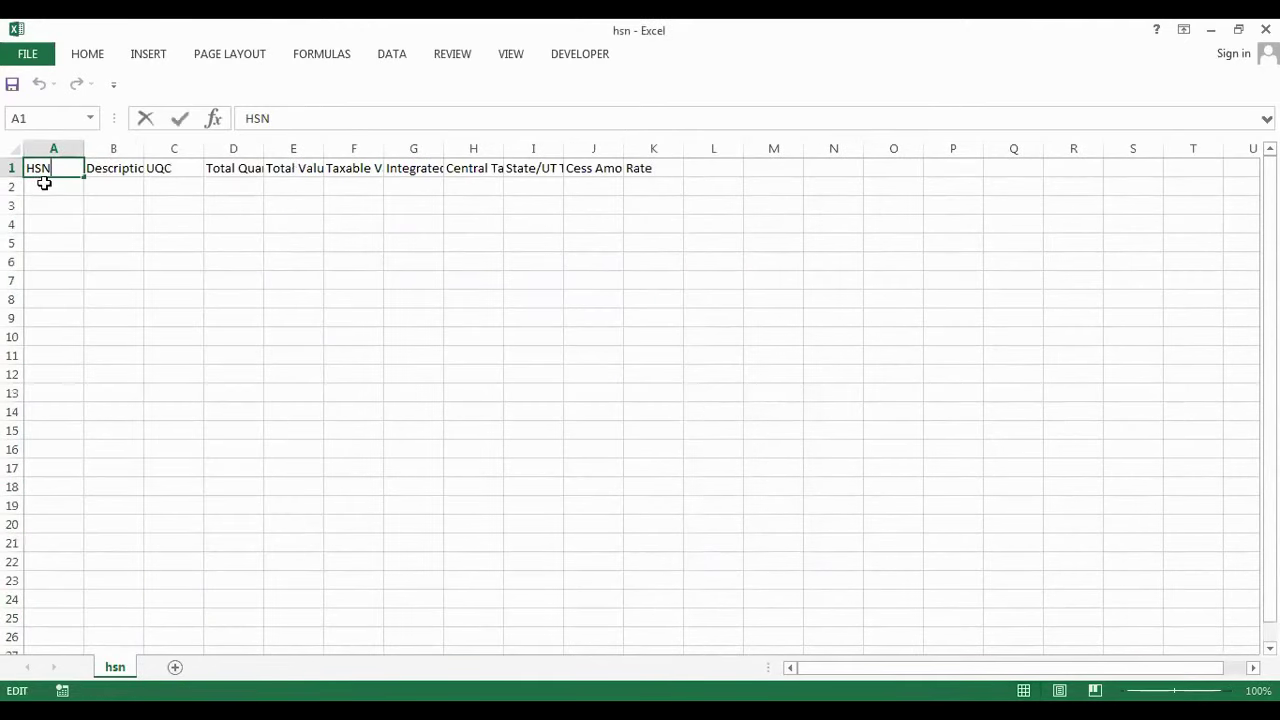
left_click(46, 185)
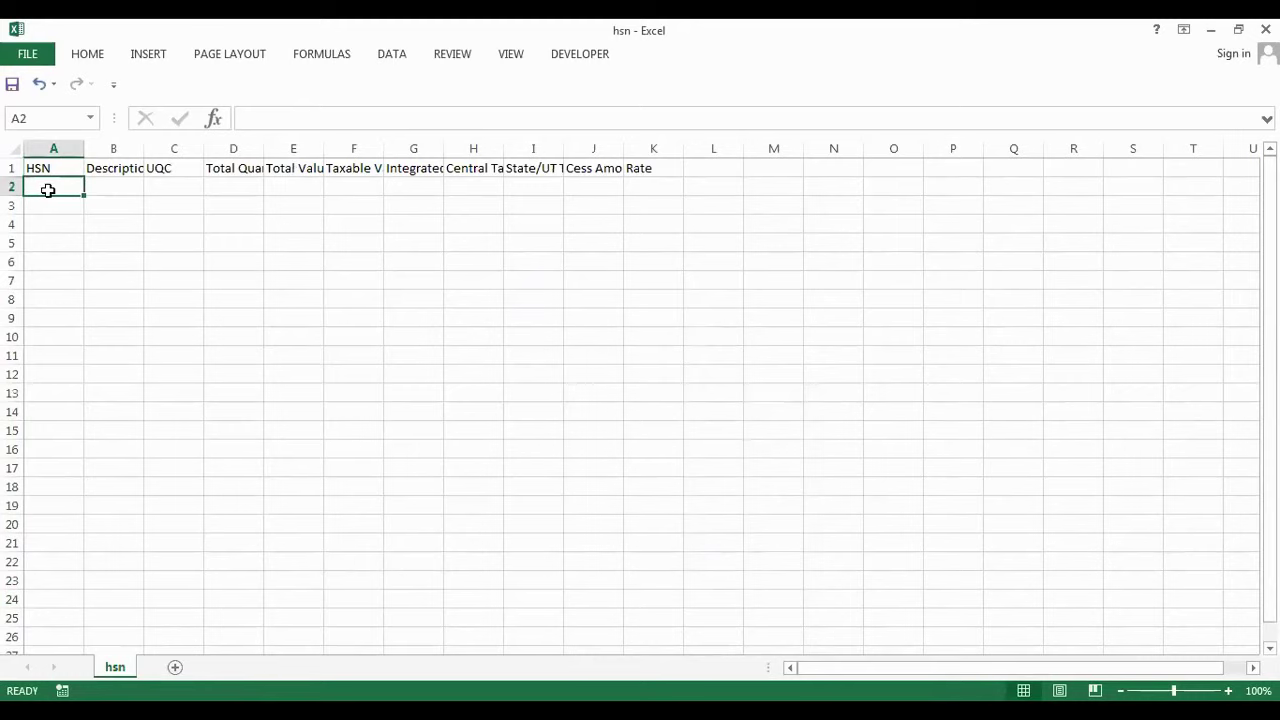
key("ctrl+v")
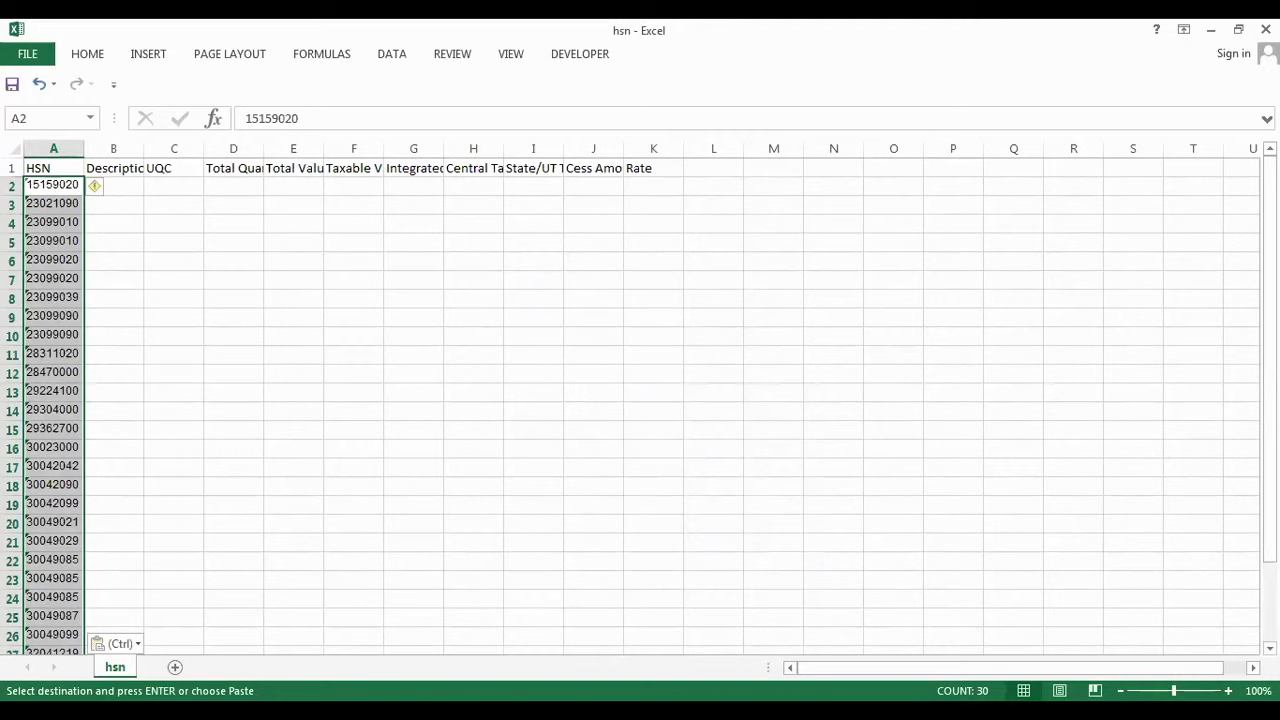
left_click(173, 187)
key("ctrl+v")
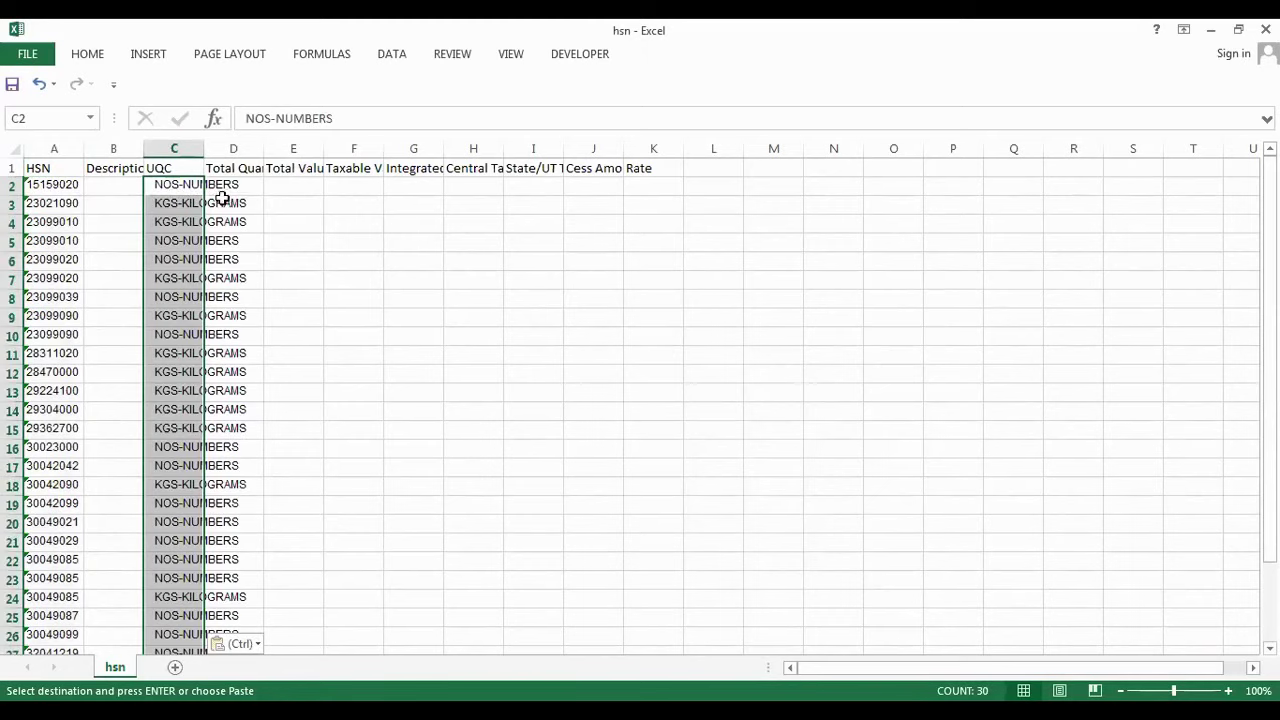
key("Escape")
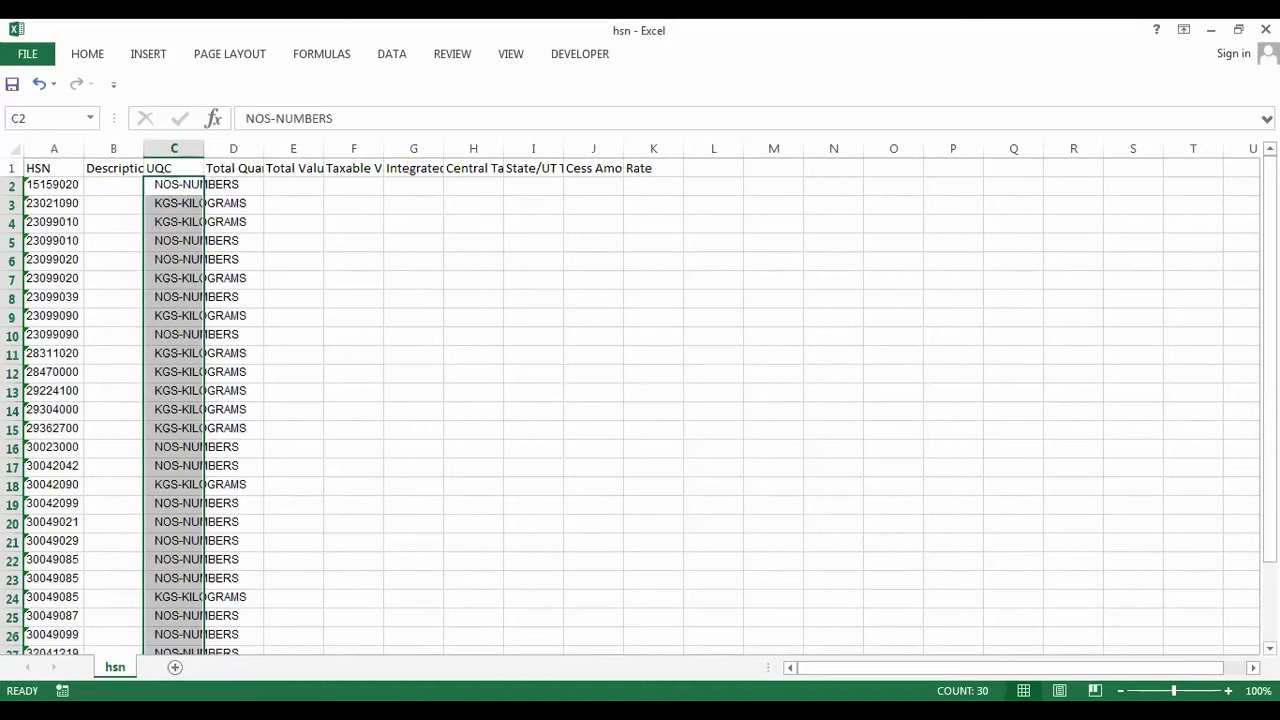
Paste quantities, total values, taxable values and tax amounts into D2, E2, F2 and G2
left_click(230, 180)
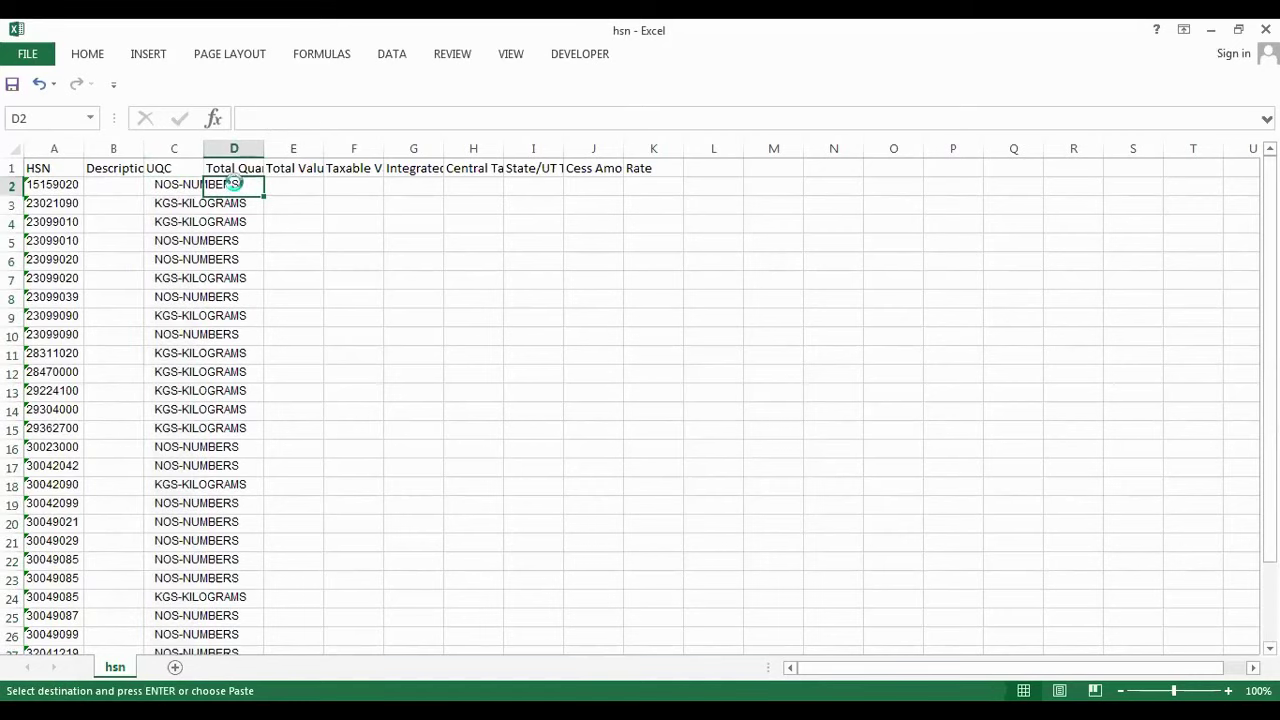
key("ctrl+v")
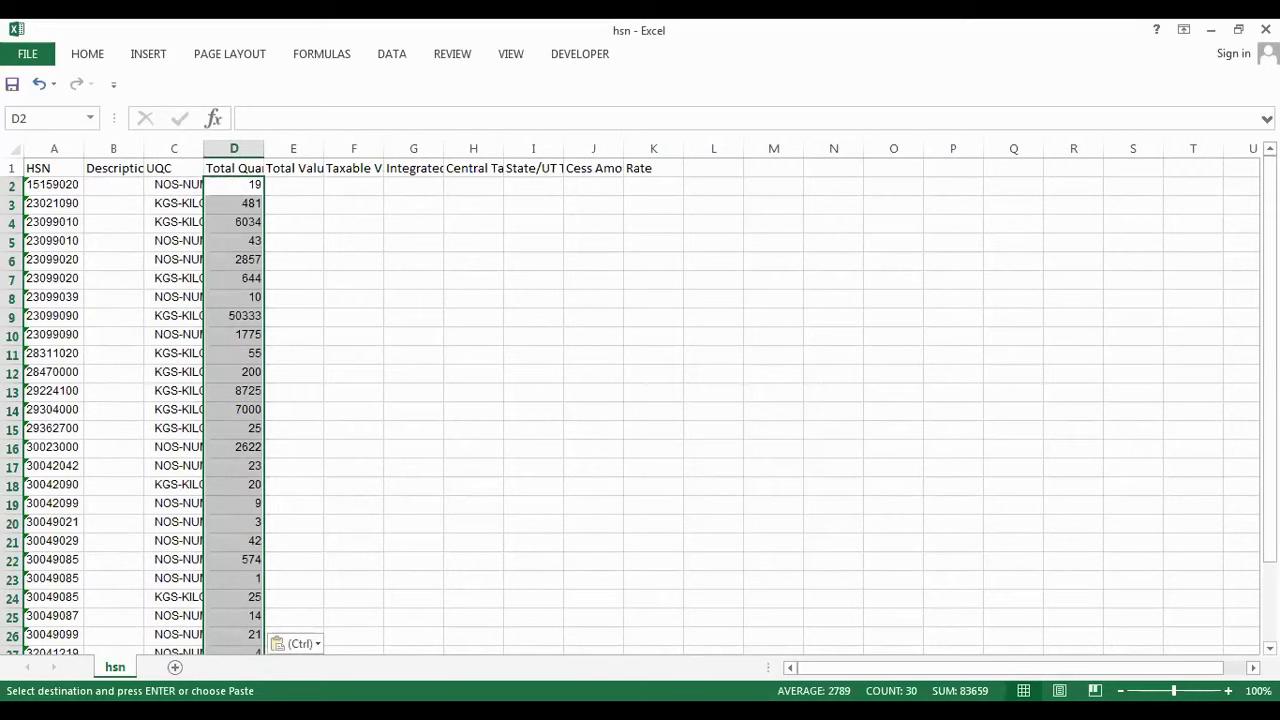
left_click(303, 180)
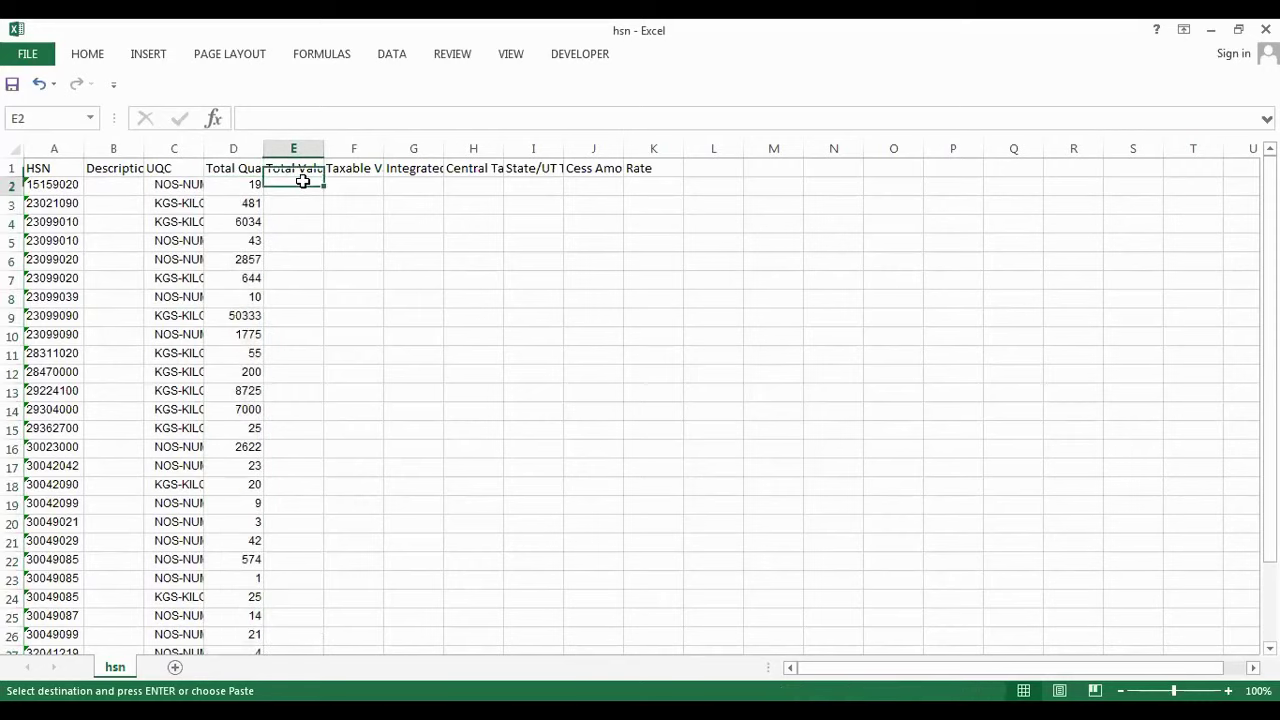
key("ctrl+v")
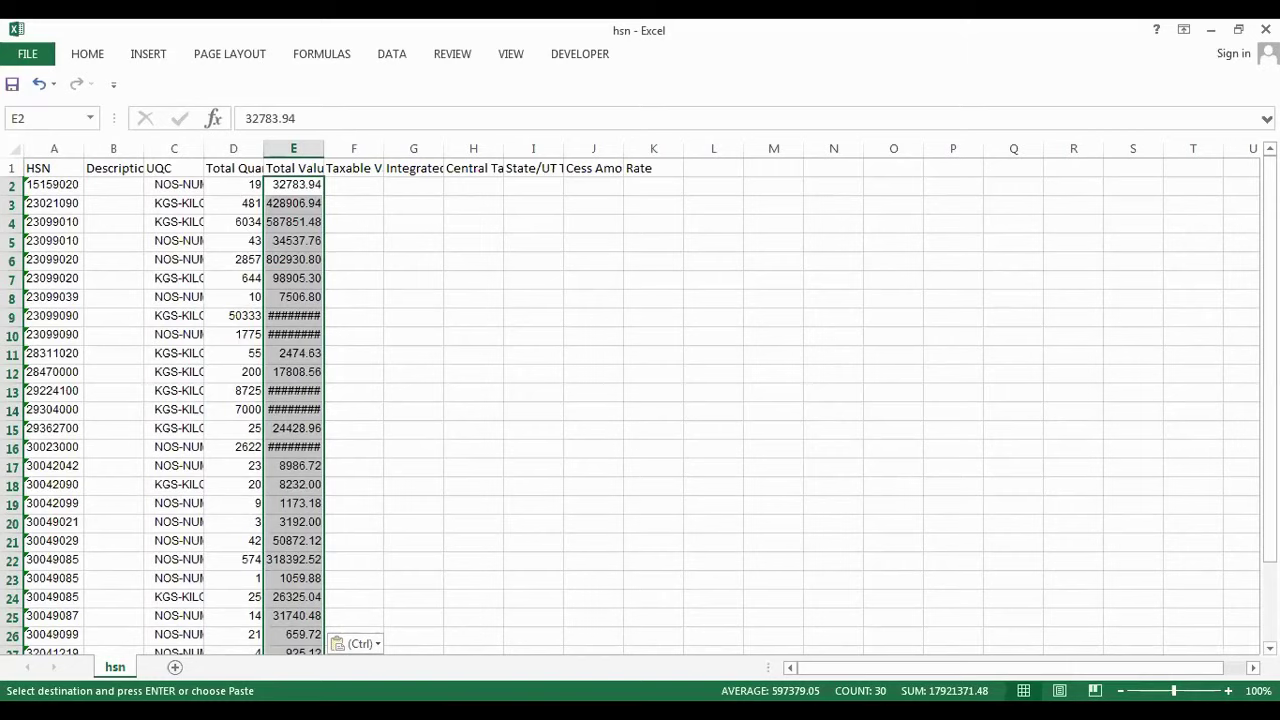
left_click(360, 183)
key("ctrl+v")
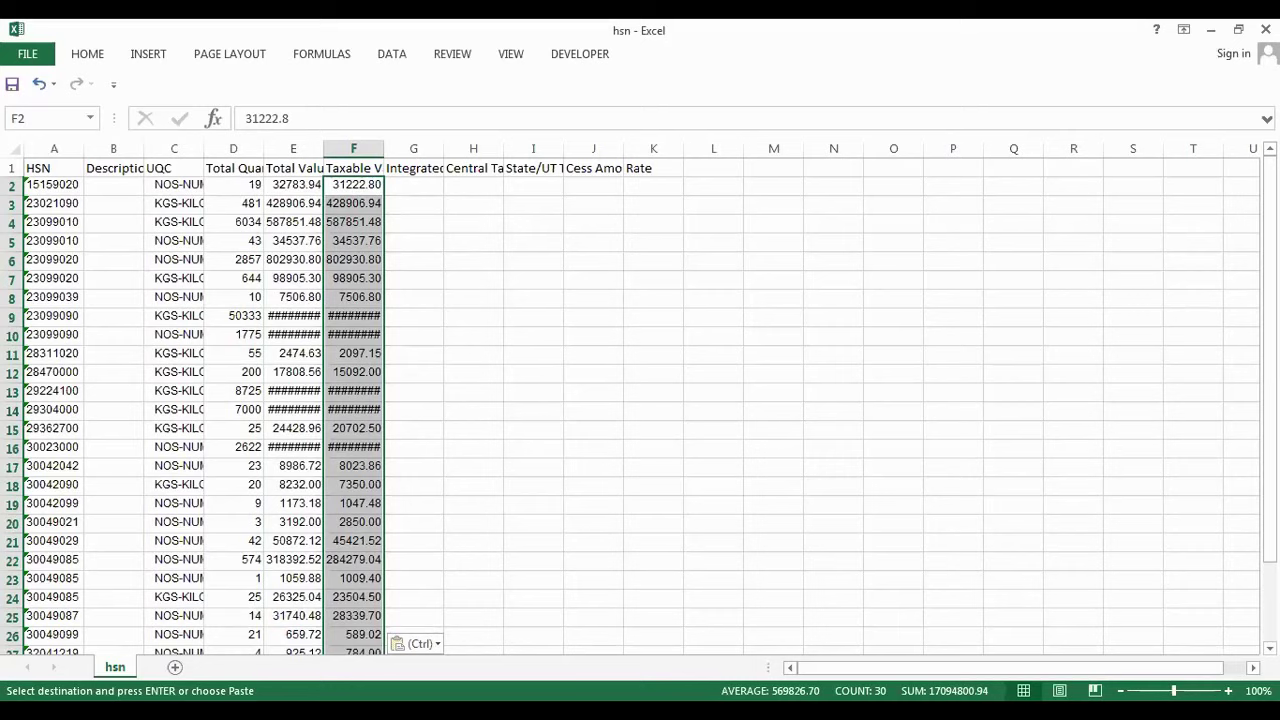
left_click(429, 190)
key("ctrl+v")
left_click(634, 334)
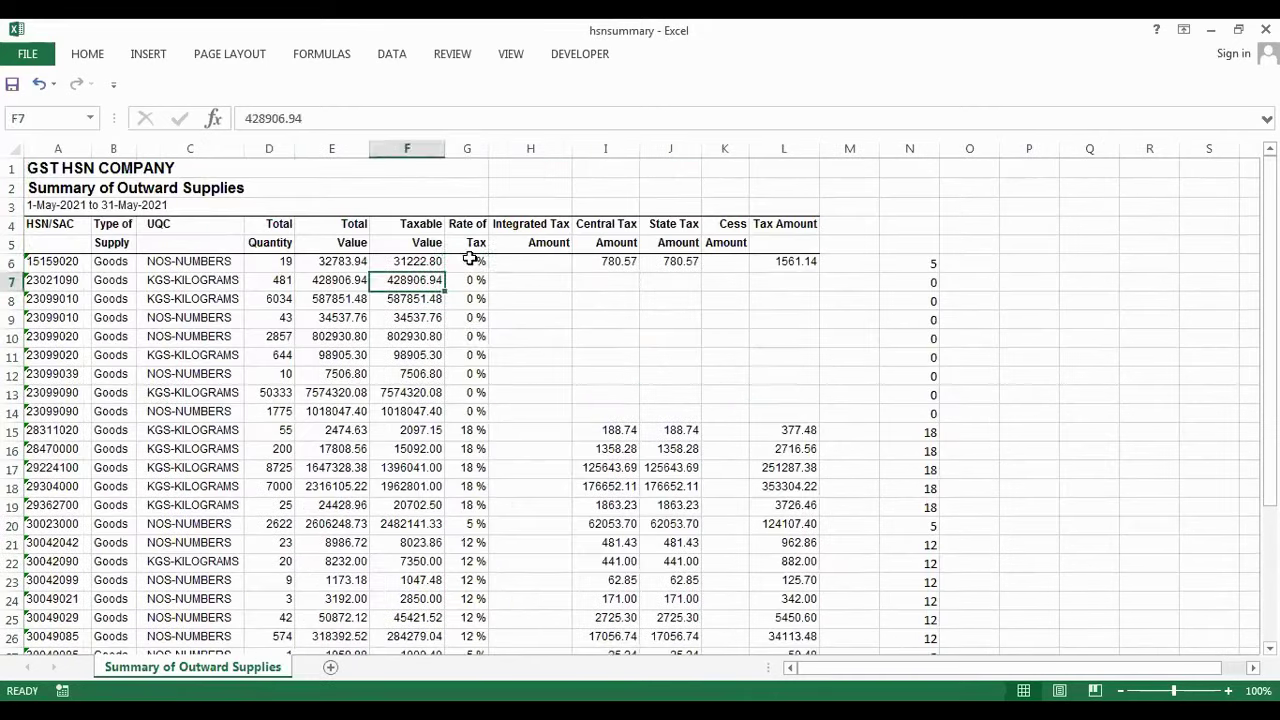
Copy the thirty tax rates from column N of hsnsummary and paste them under Rate in hsn
left_click_drag(466, 177, 481, 620)
scroll(640, 400, "down", 2)
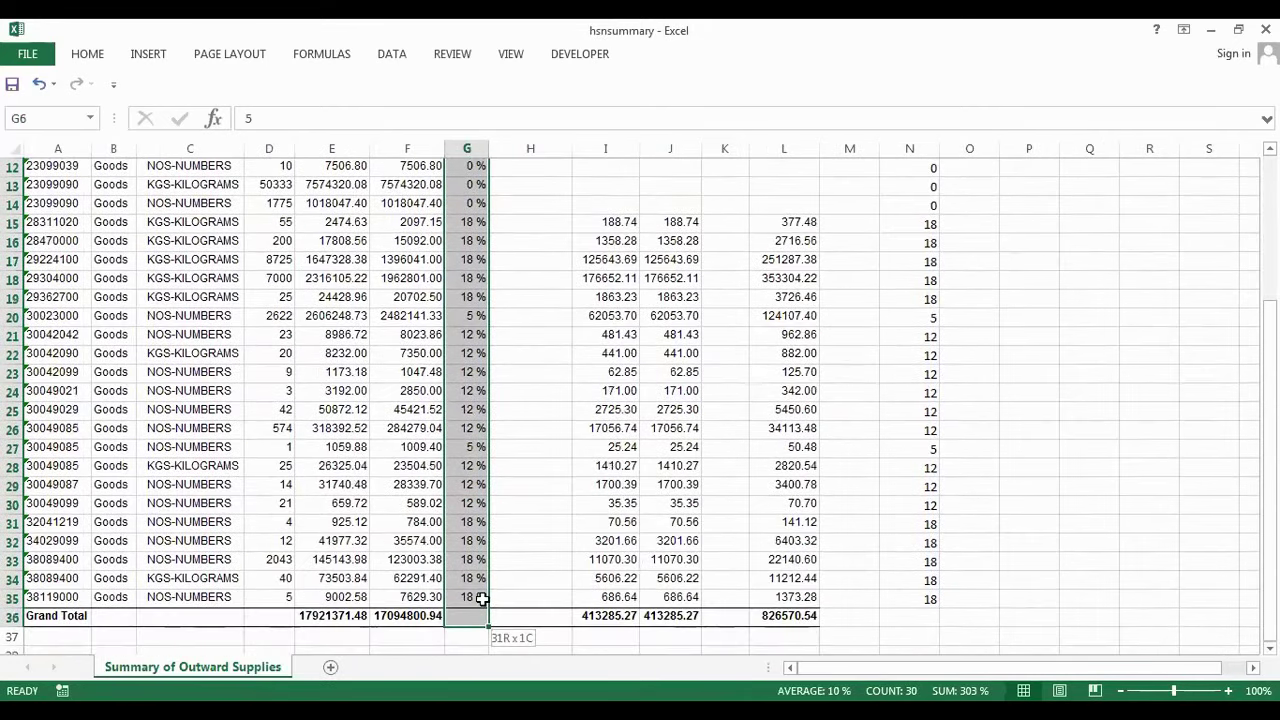
scroll(936, 294, "up", 4)
left_click(1023, 246)
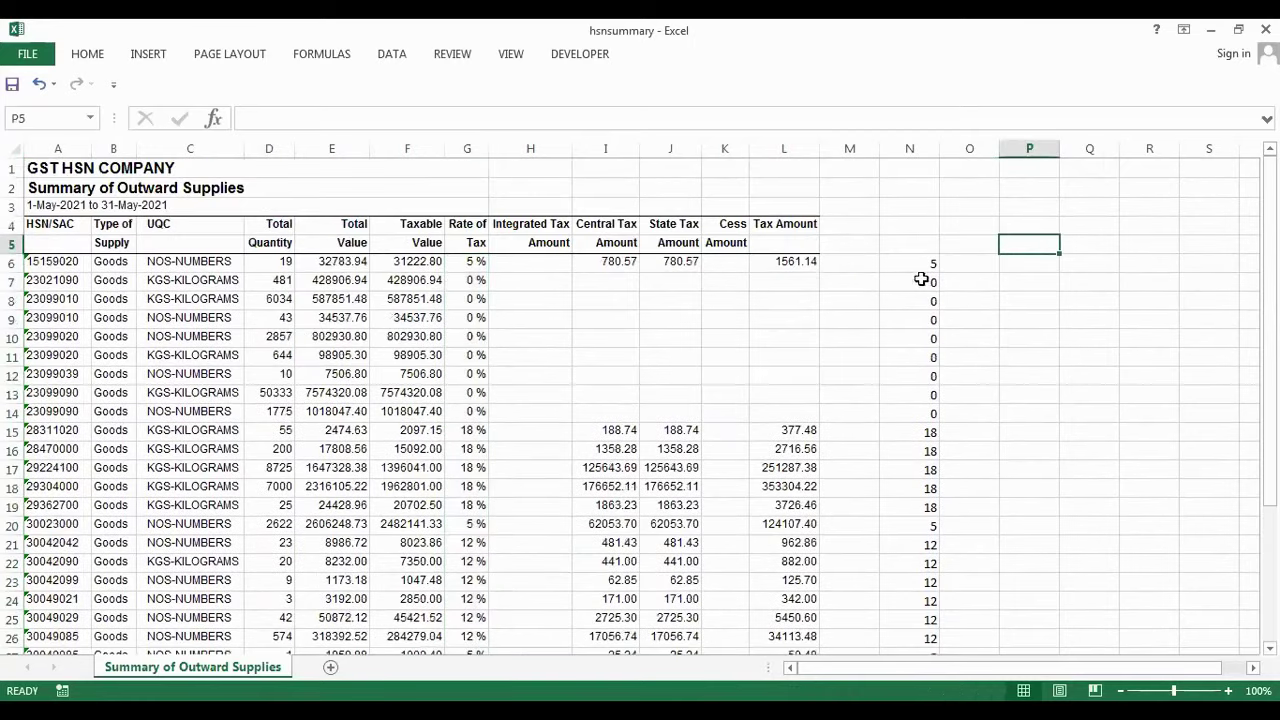
left_click(916, 263)
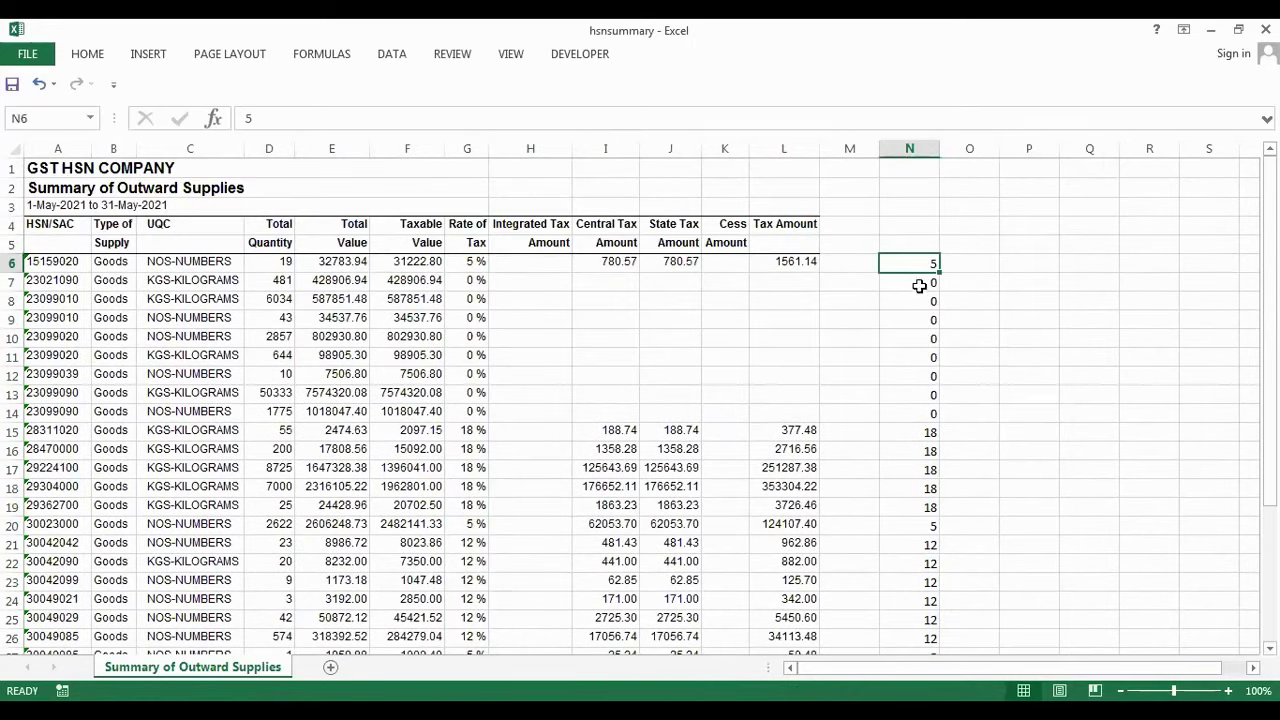
left_click_drag(919, 262, 913, 644)
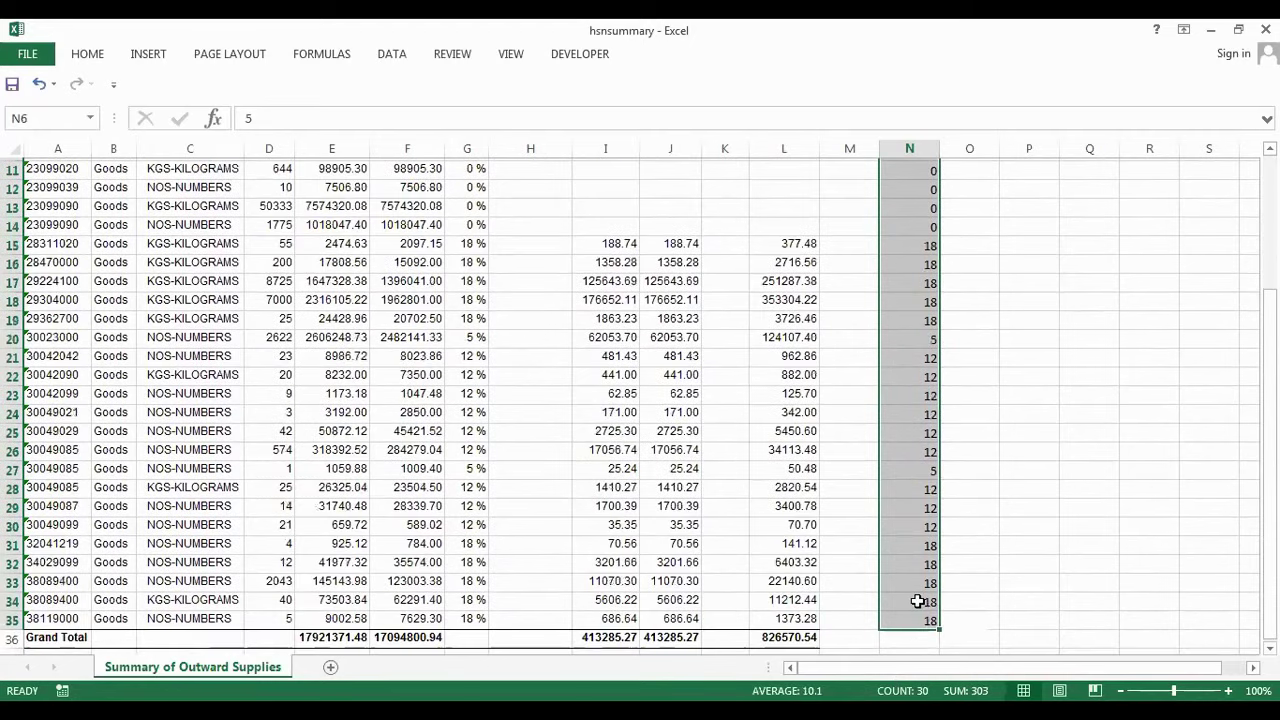
key("ctrl+c")
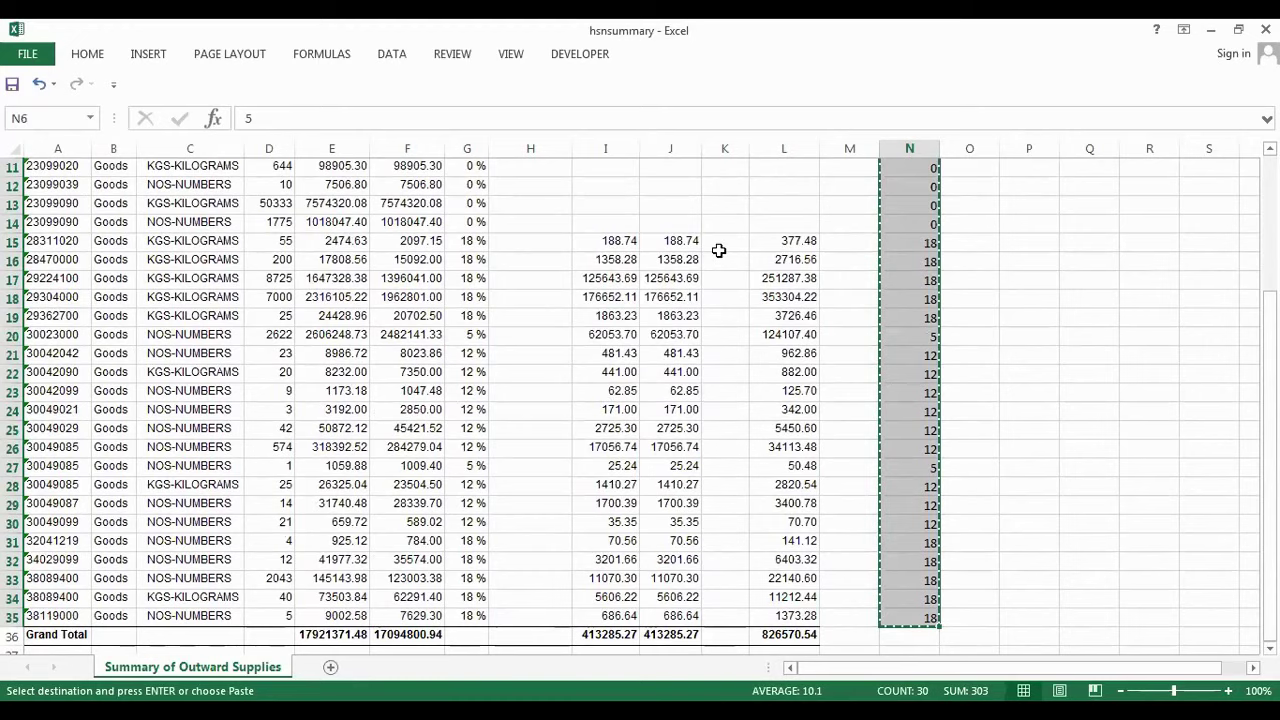
key("alt+Tab")
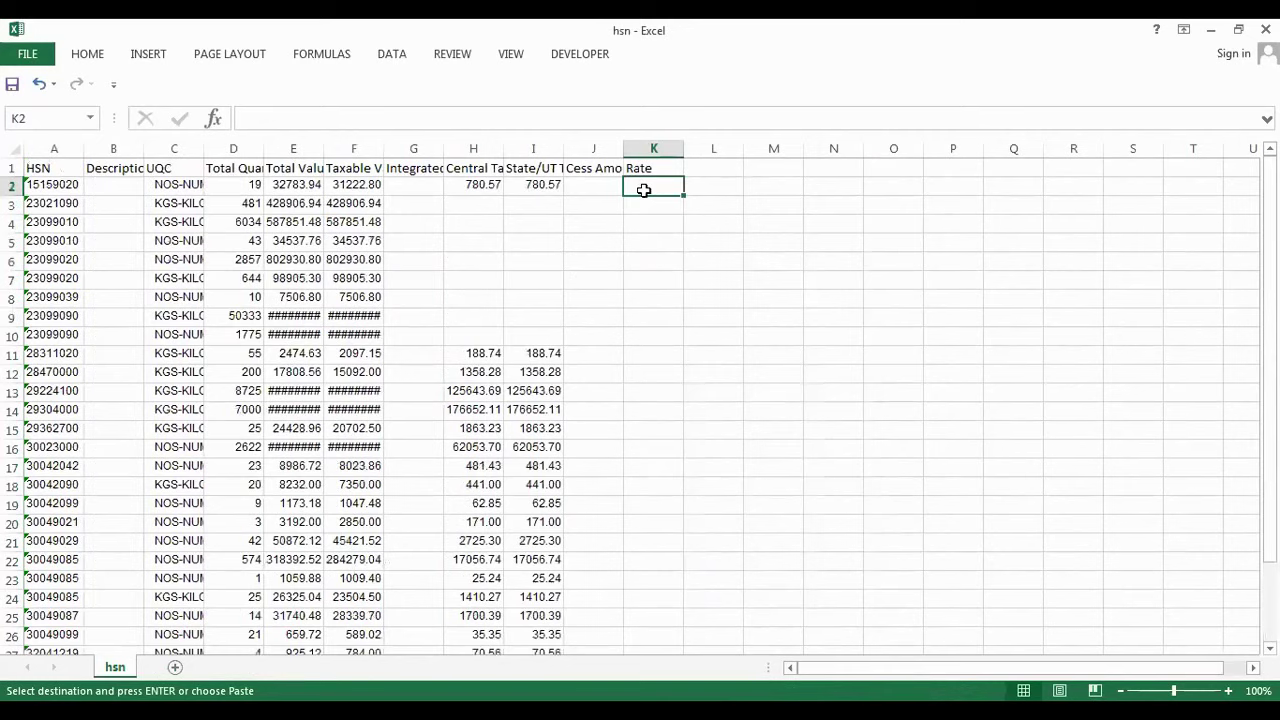
key("ctrl+v")
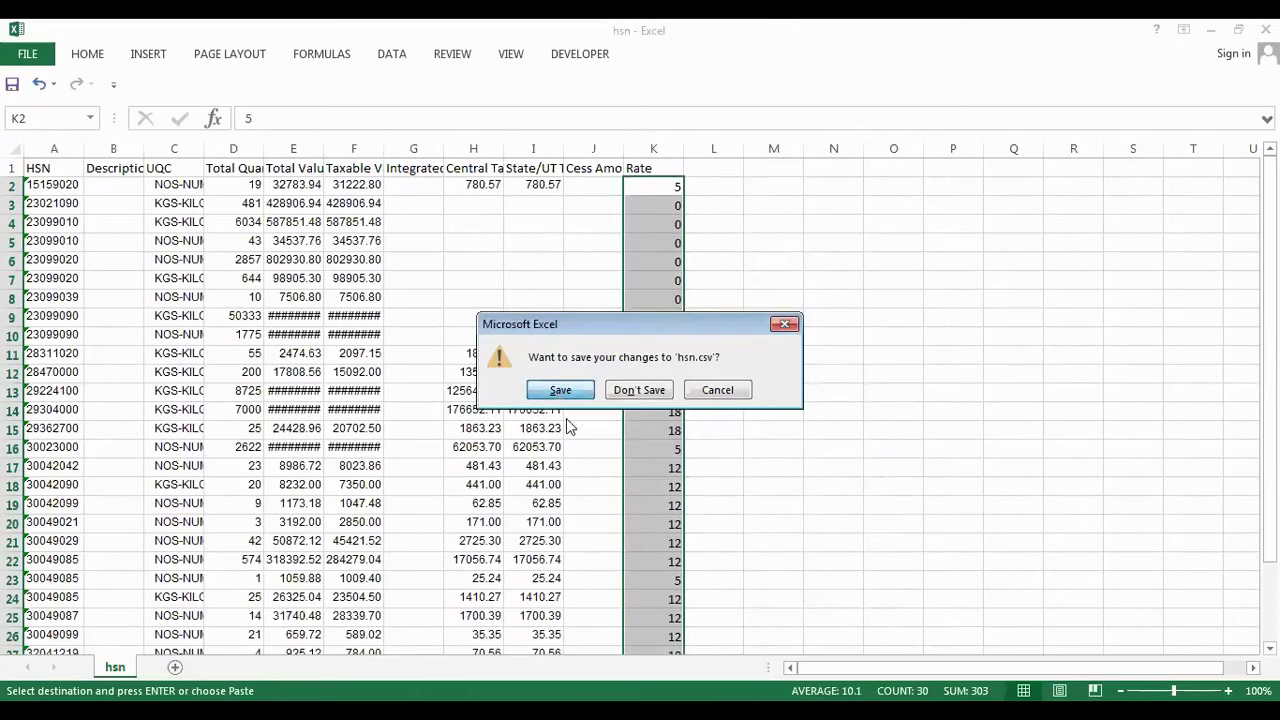
Save the hsn.csv changes, then start a new invoice data upload in the GST Offline Tool
left_click(560, 392)
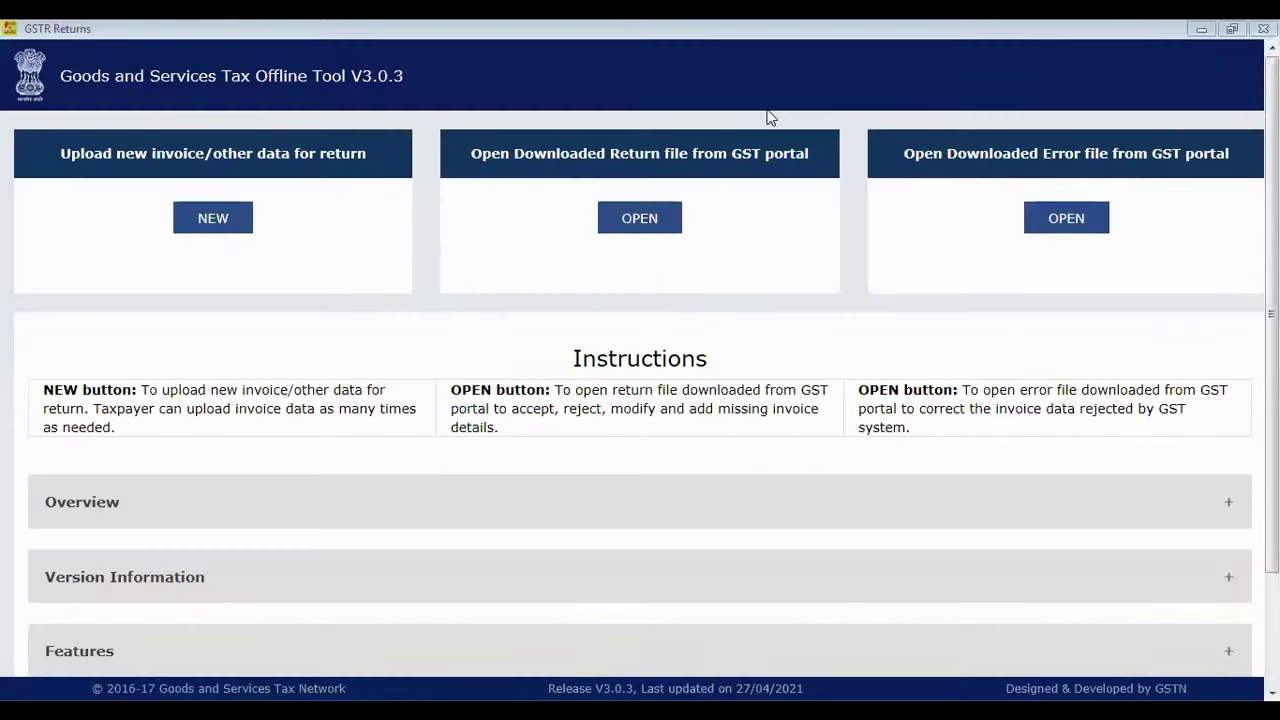
left_click(504, 73)
left_click_drag(405, 79, 519, 116)
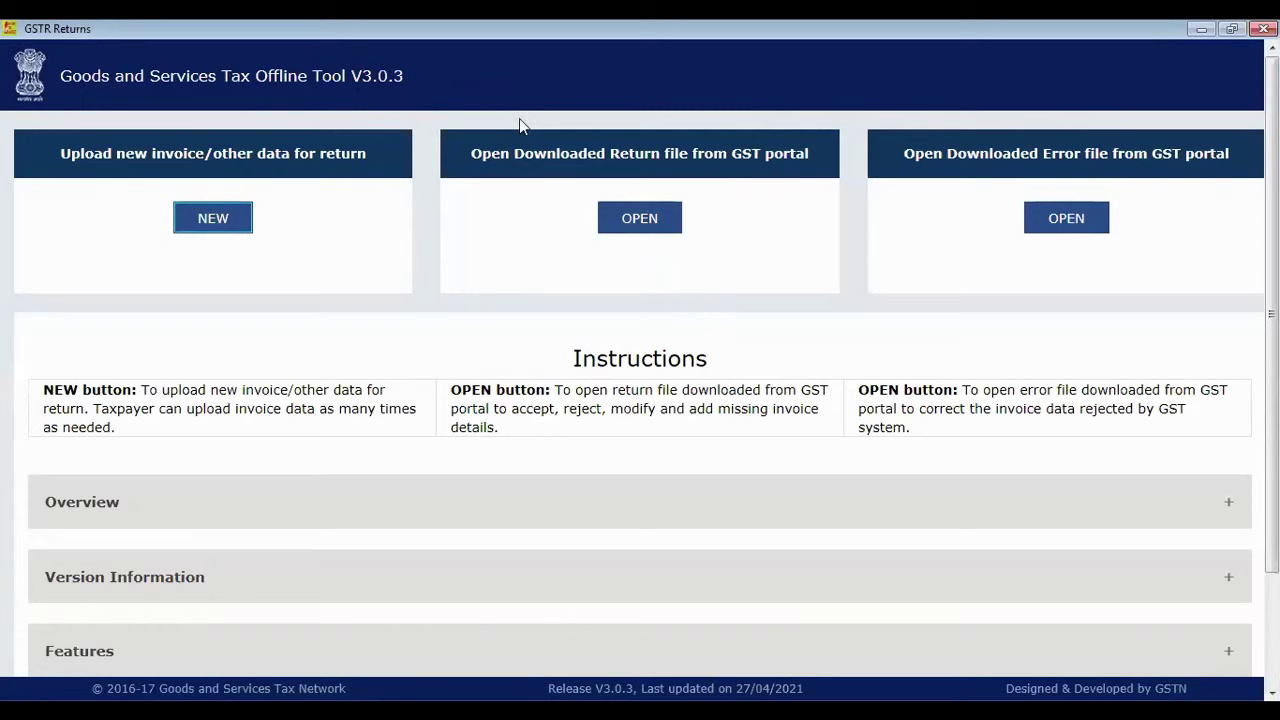
left_click(671, 233)
left_click(245, 221)
Enter the supplier GSTIN, pick May, answer No to SEZ and quarterly, Yes to over 5CR, then proceed
left_click(508, 275)
type("33")
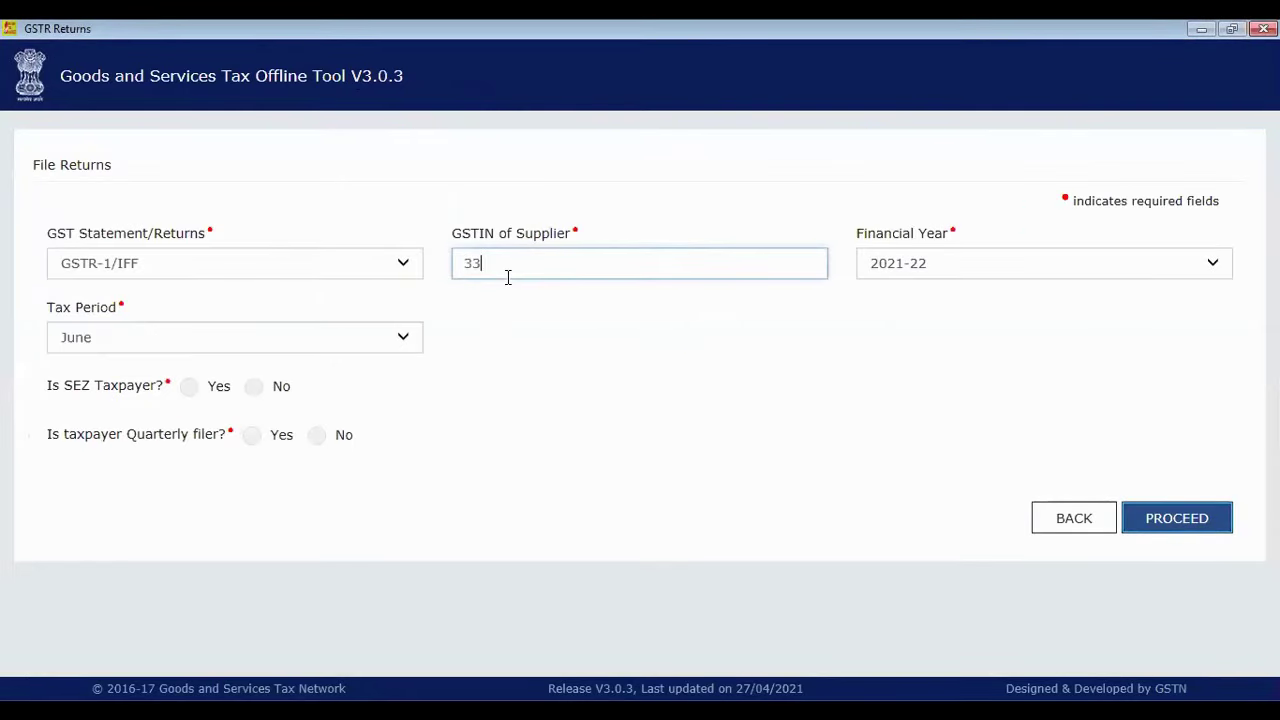
type("AAFI32651ZI")
left_click(258, 340)
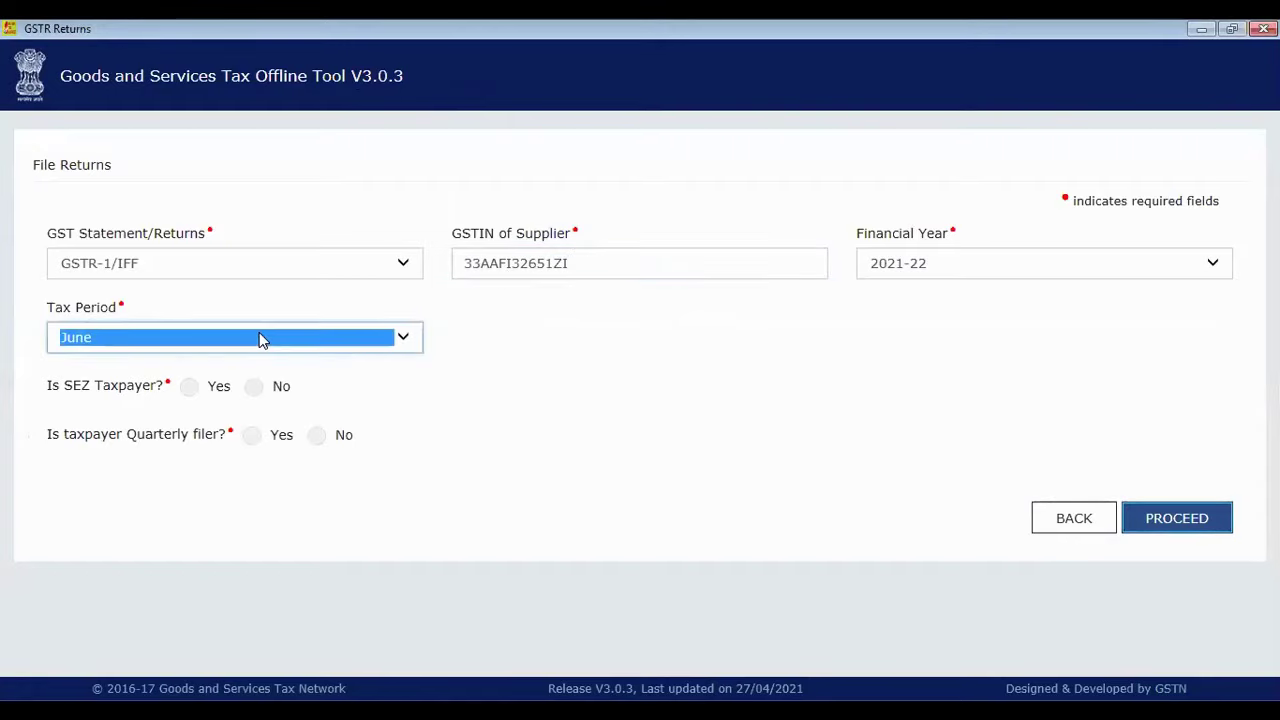
left_click(83, 380)
left_click(253, 388)
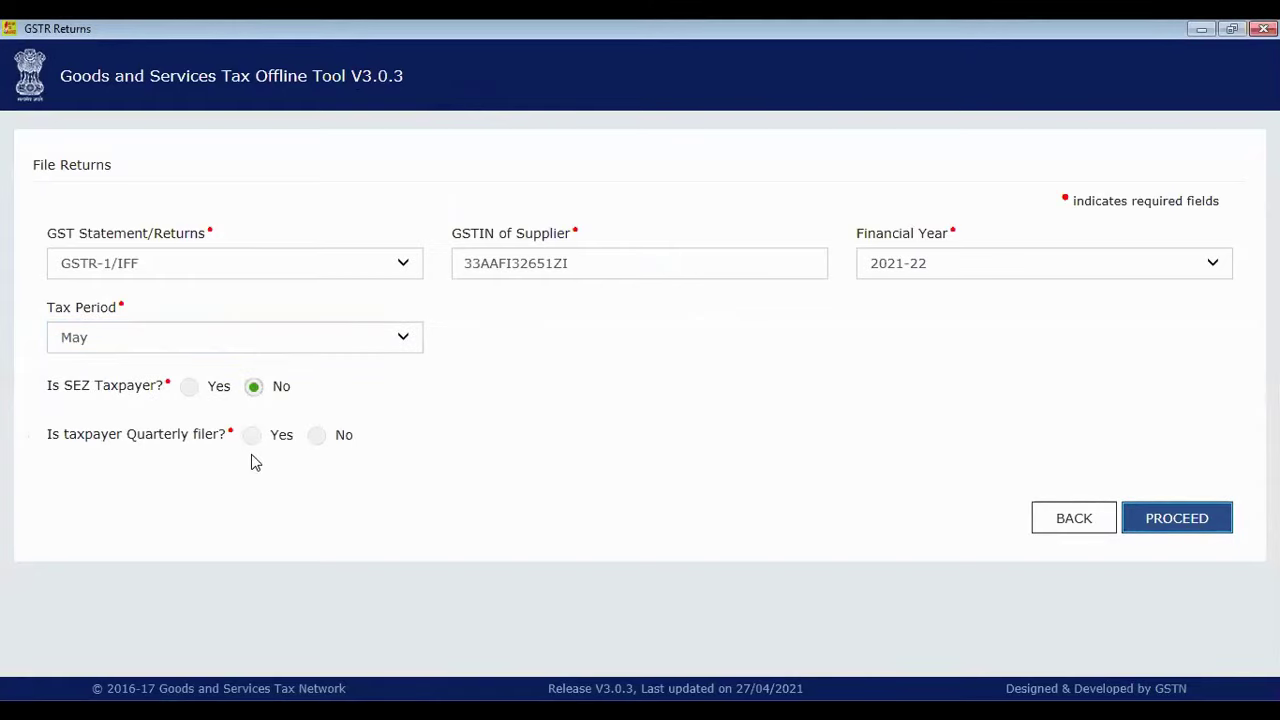
left_click(315, 437)
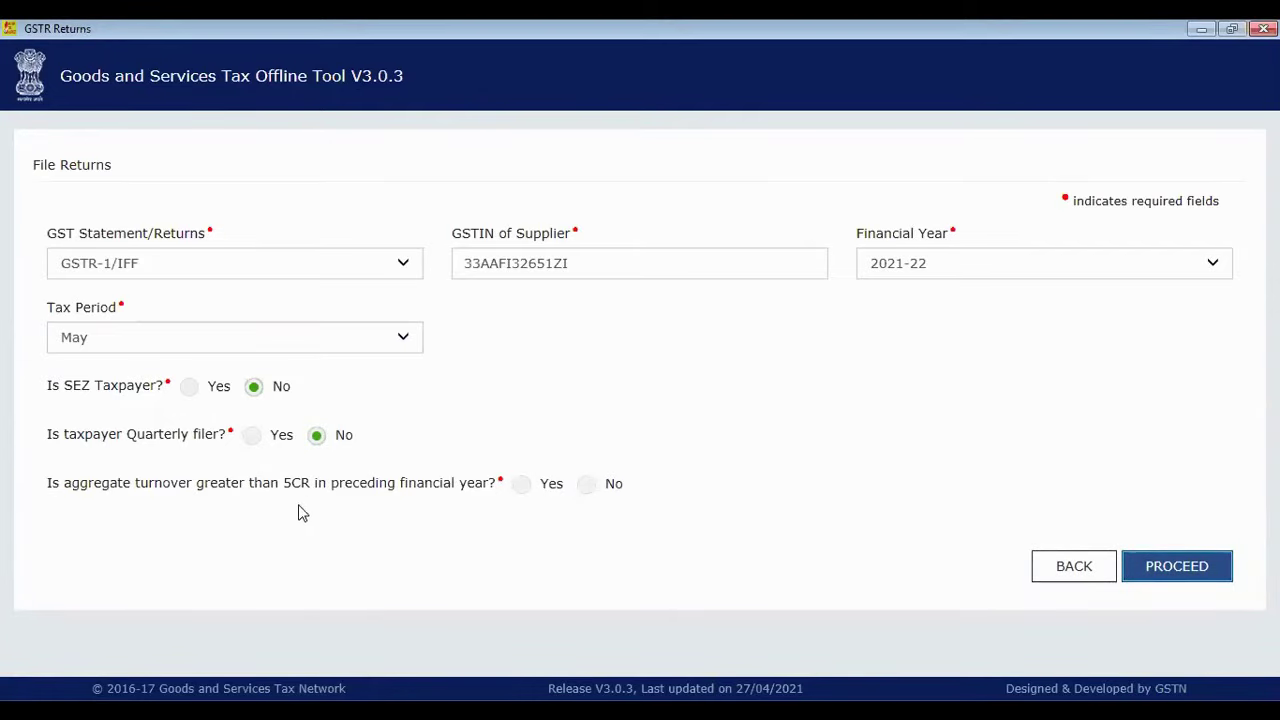
left_click(524, 486)
left_click(1186, 566)
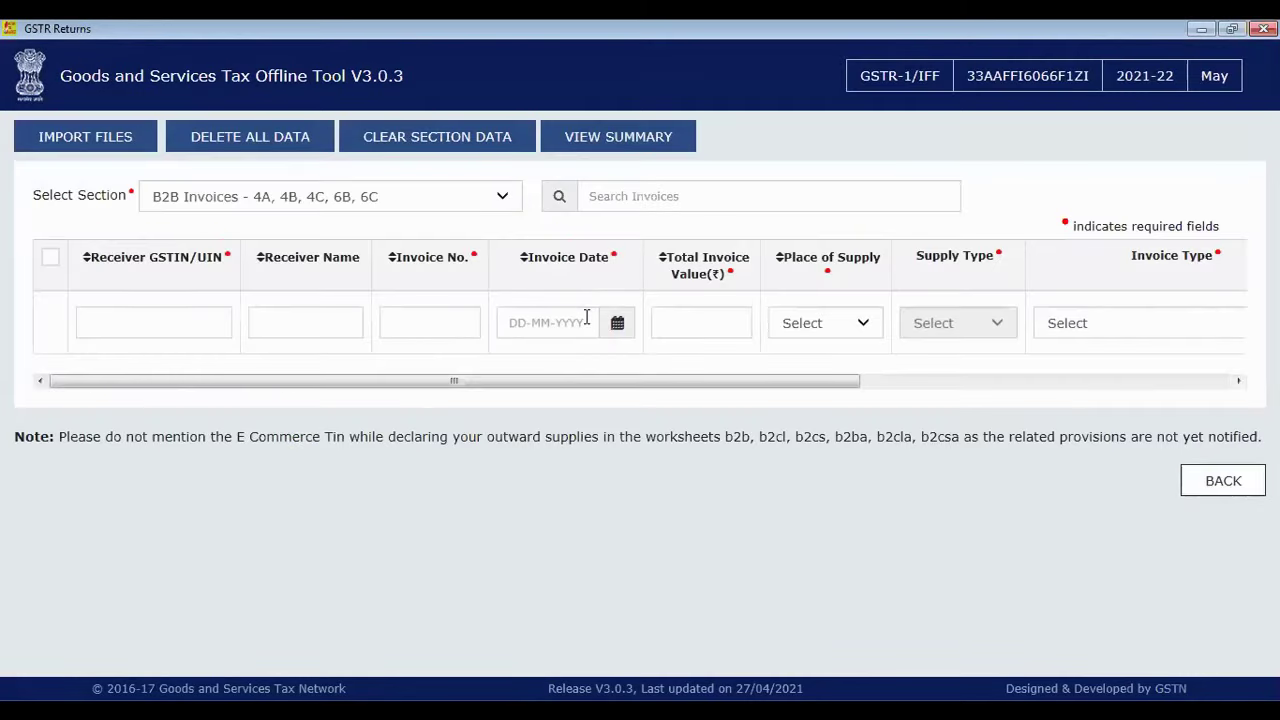
Start a CSV import into the HSN-wise Summary of Outward Supplies - 12 section
left_click(112, 150)
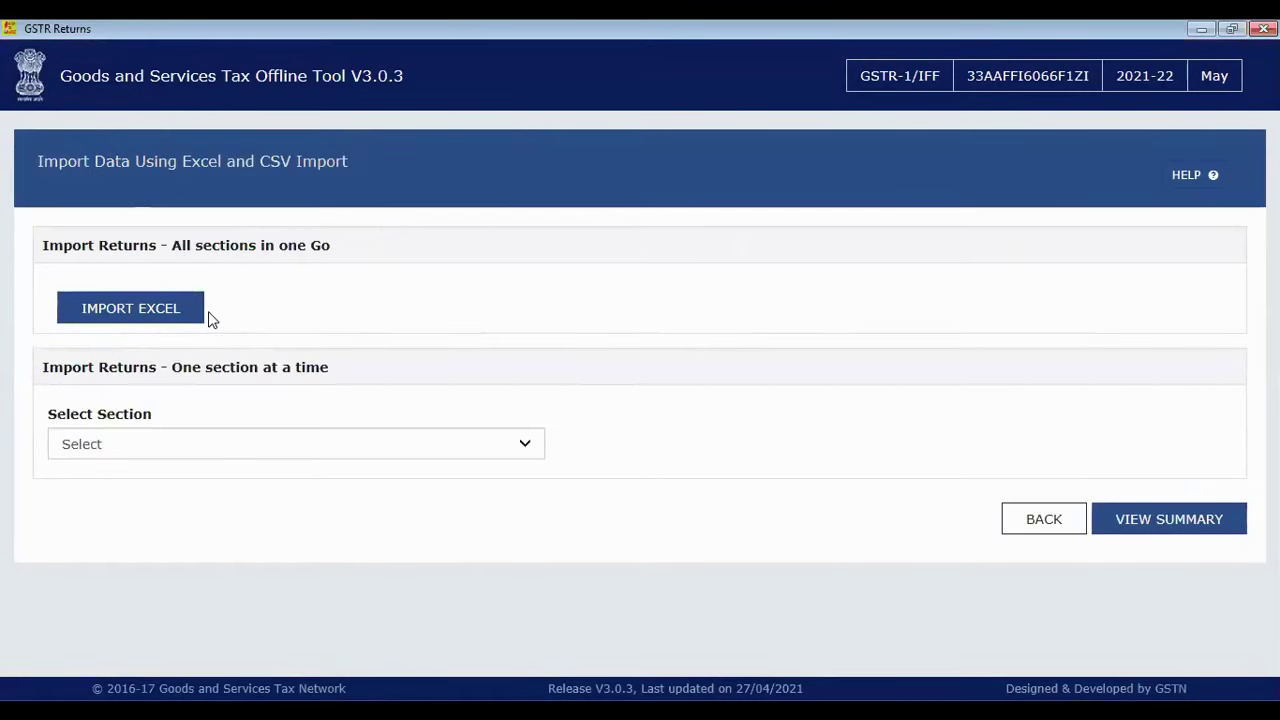
left_click(237, 449)
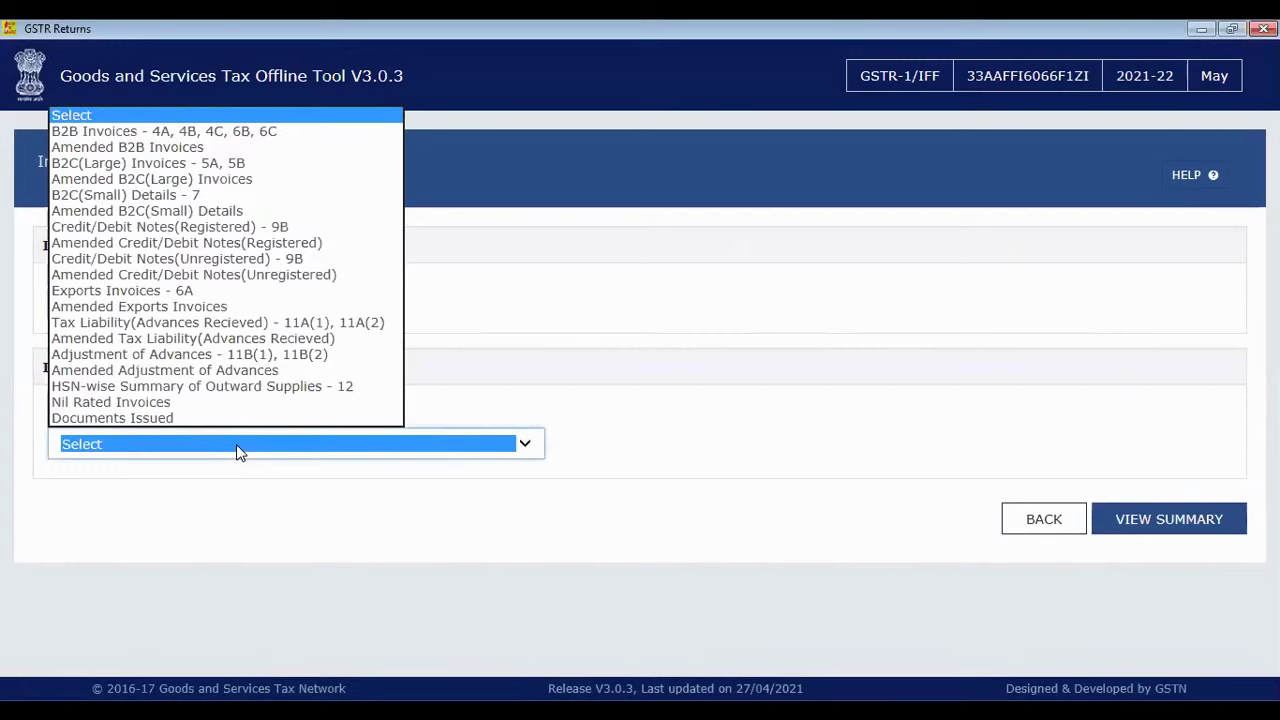
left_click(255, 388)
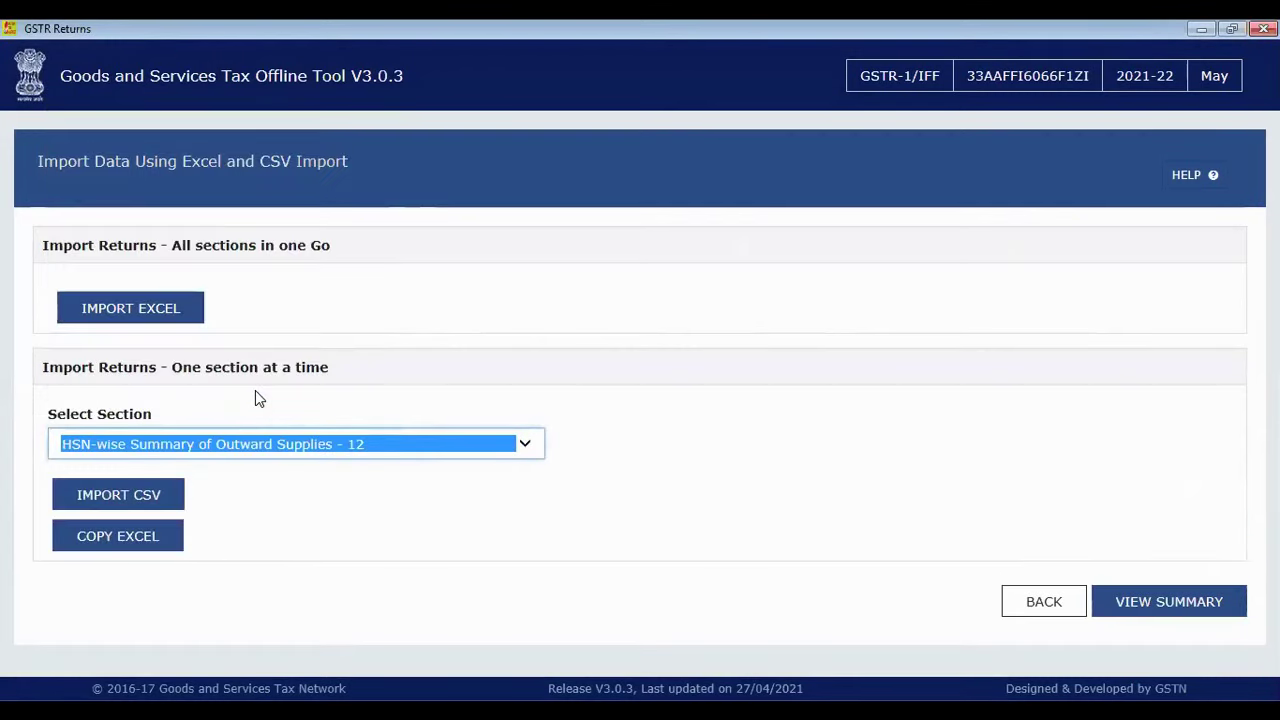
left_click(111, 503)
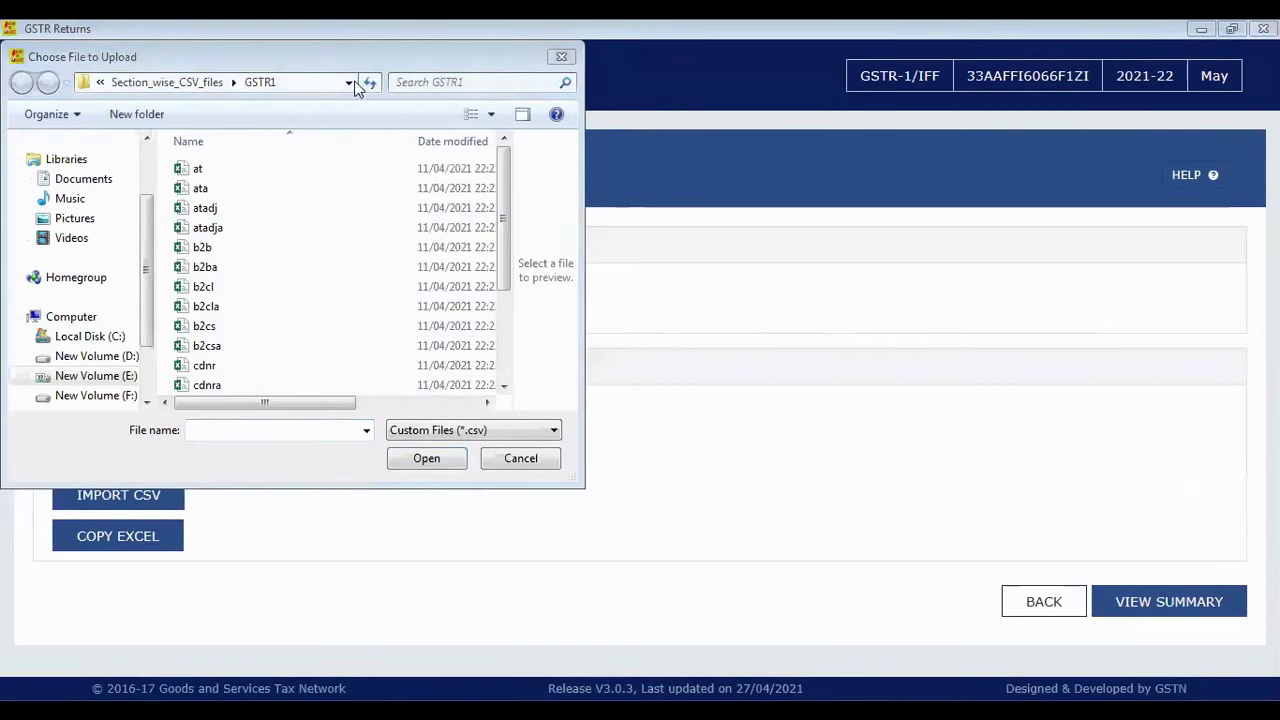
Import the hsn CSV from the Desktop project folder, save it, and dismiss the row 18 invalid-input warning
left_click(293, 86)
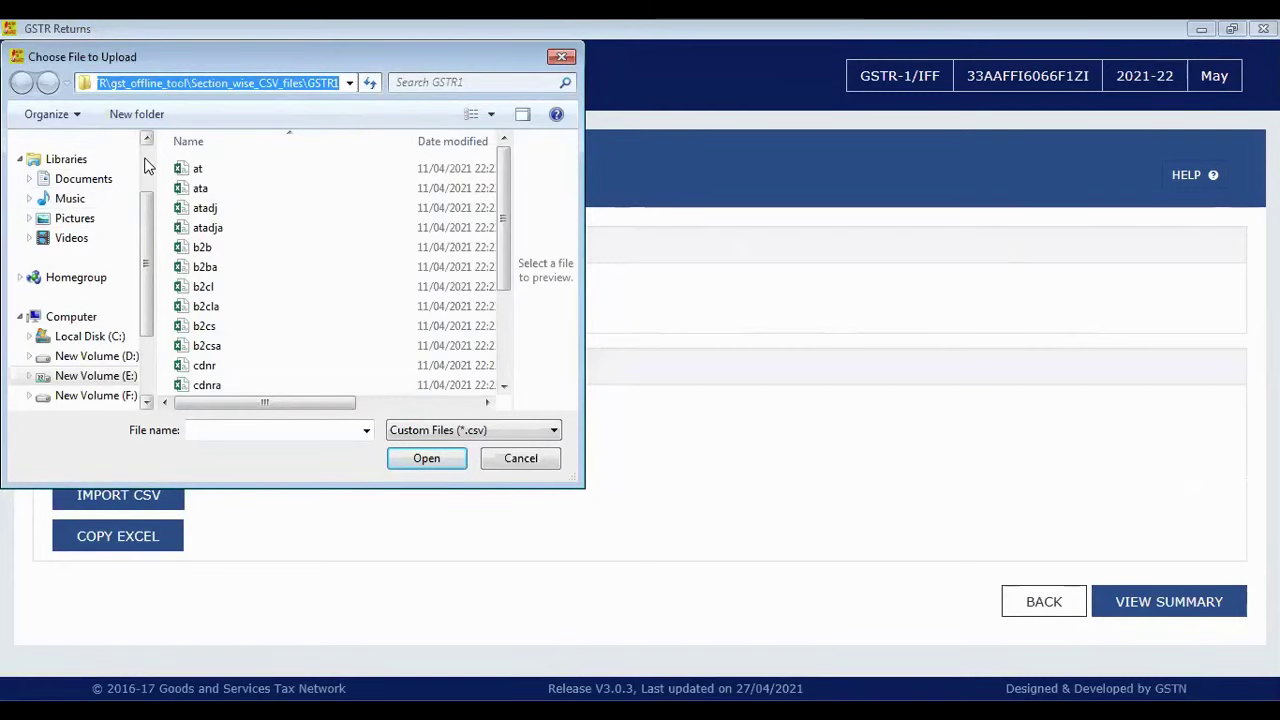
scroll(115, 182, "up", 2)
left_click(110, 167)
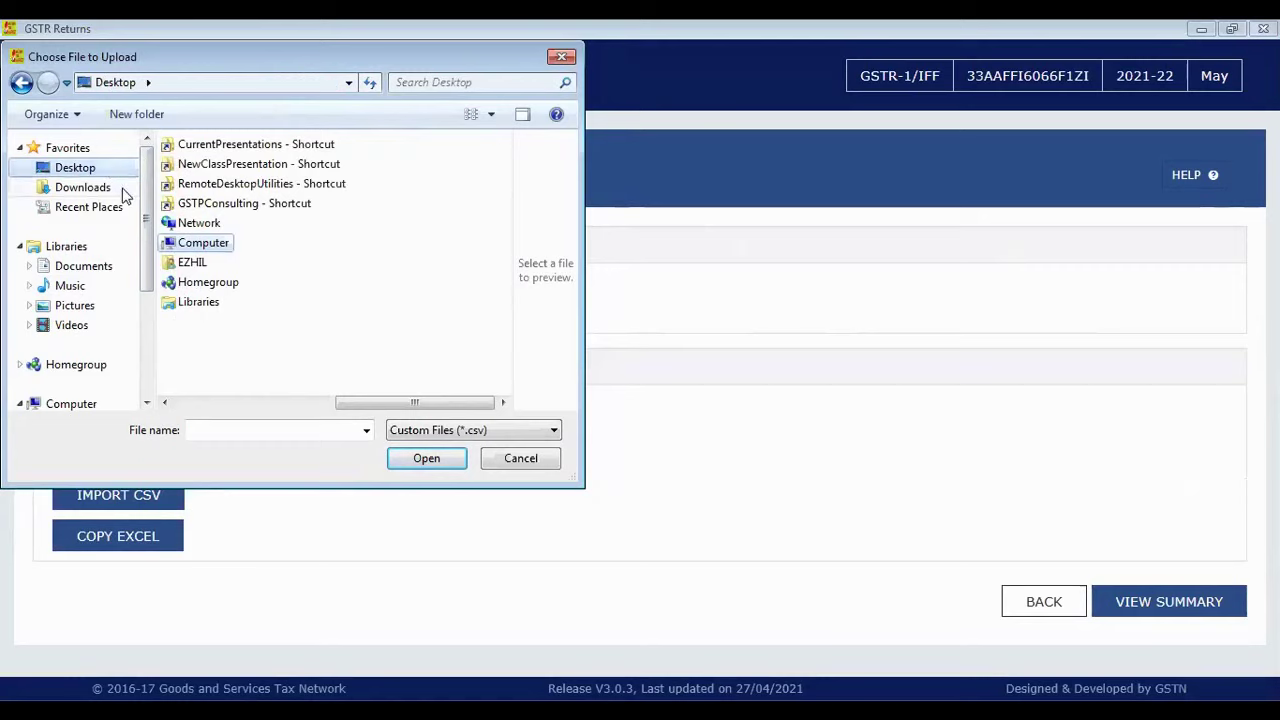
left_click(225, 405)
double_click(235, 144)
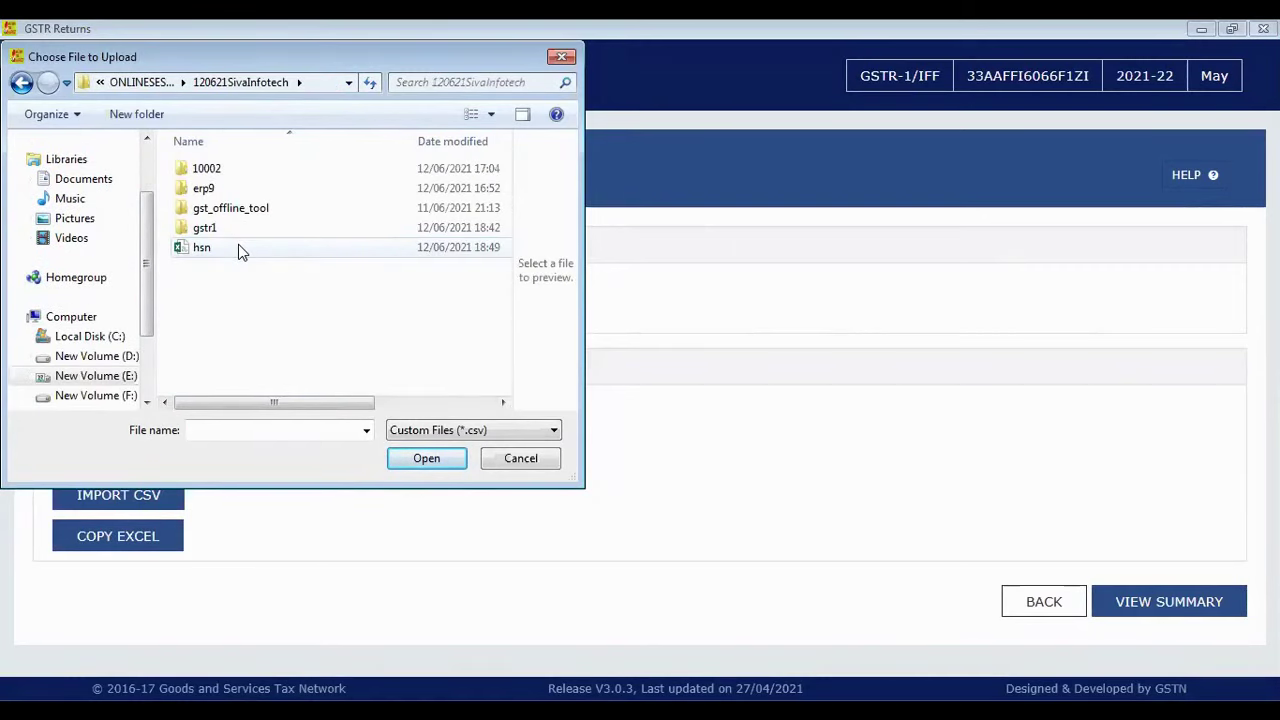
double_click(238, 250)
left_click(677, 330)
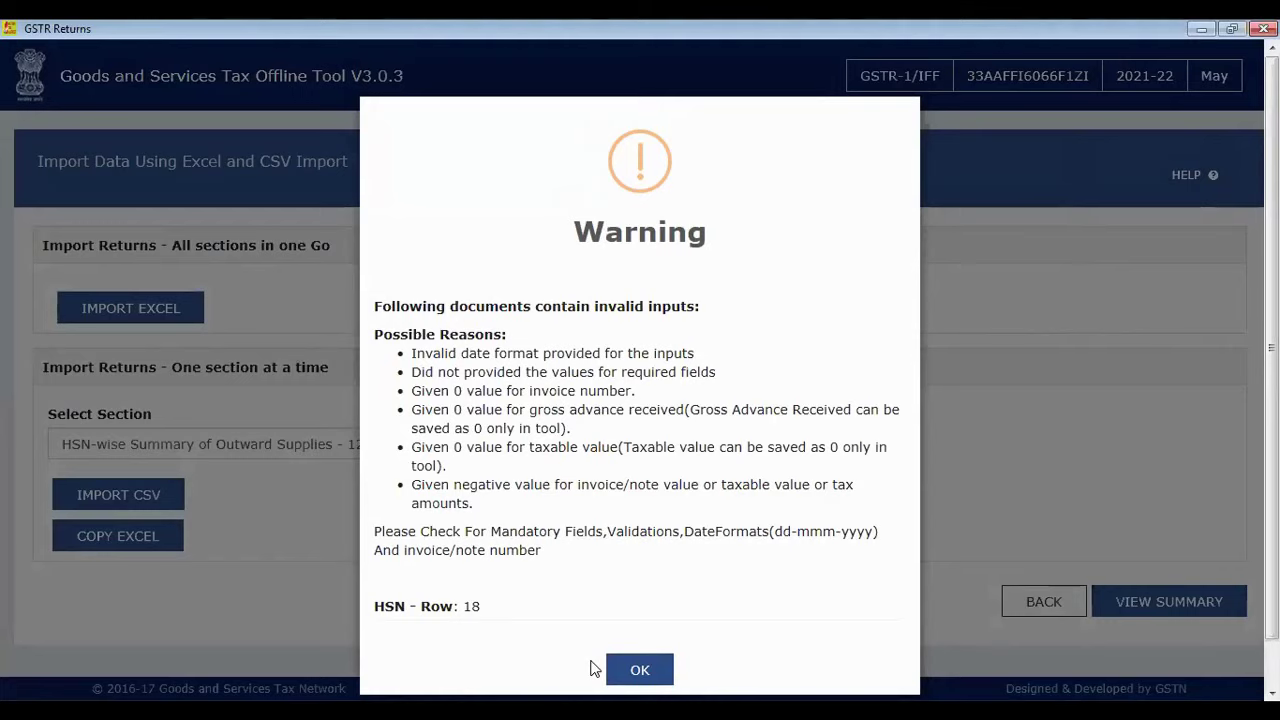
left_click(641, 668)
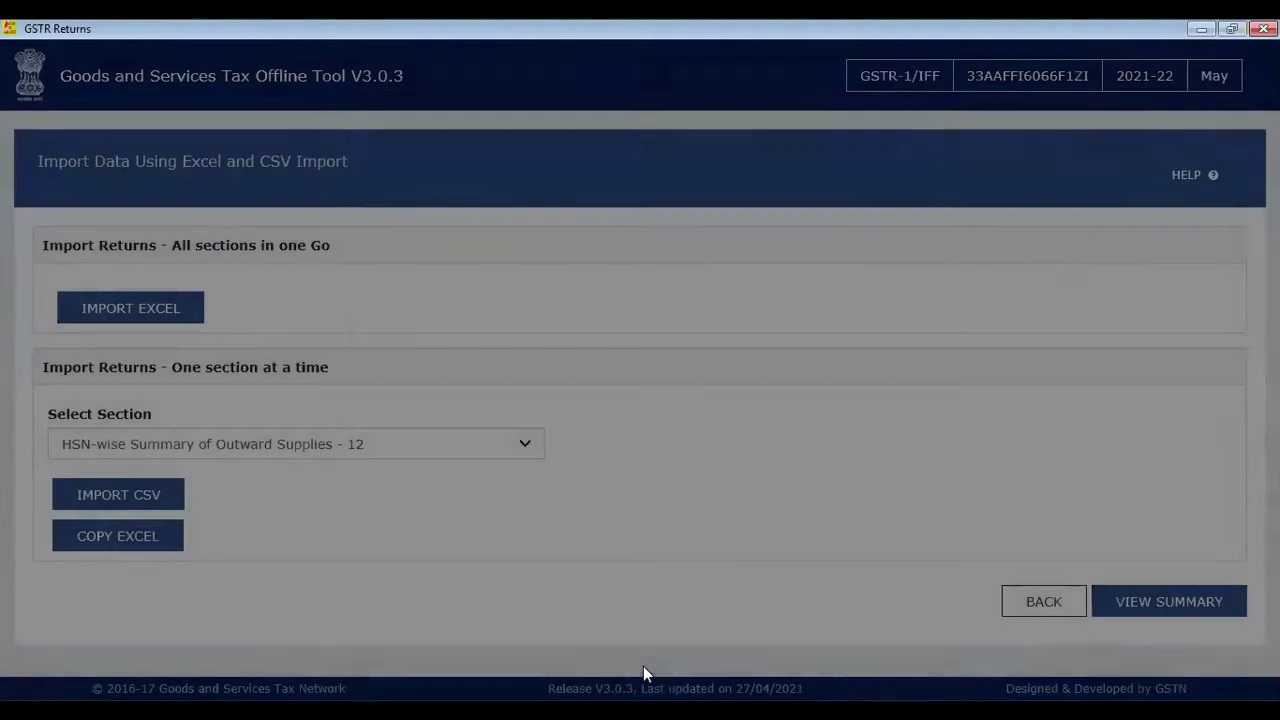
Review the imported HSN-wise rows and the return summary listing 34 HSN entries with tax totals
left_click(1178, 603)
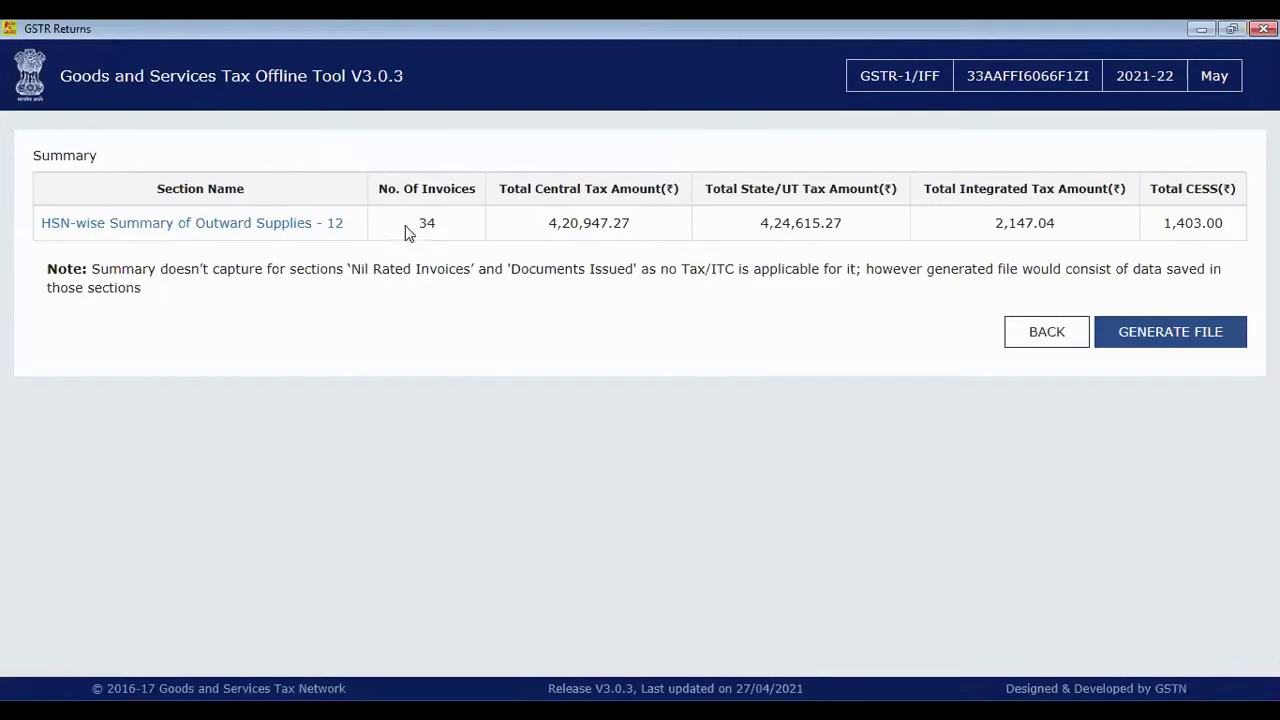
left_click(286, 233)
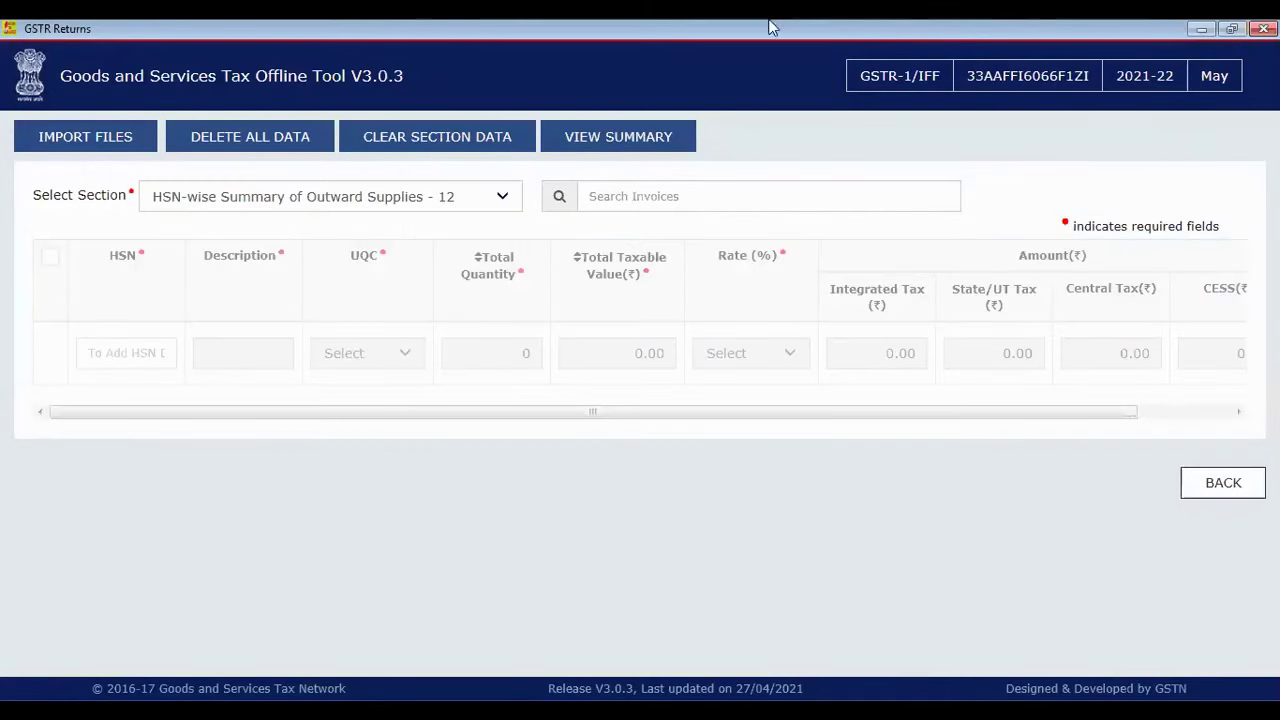
left_click(668, 148)
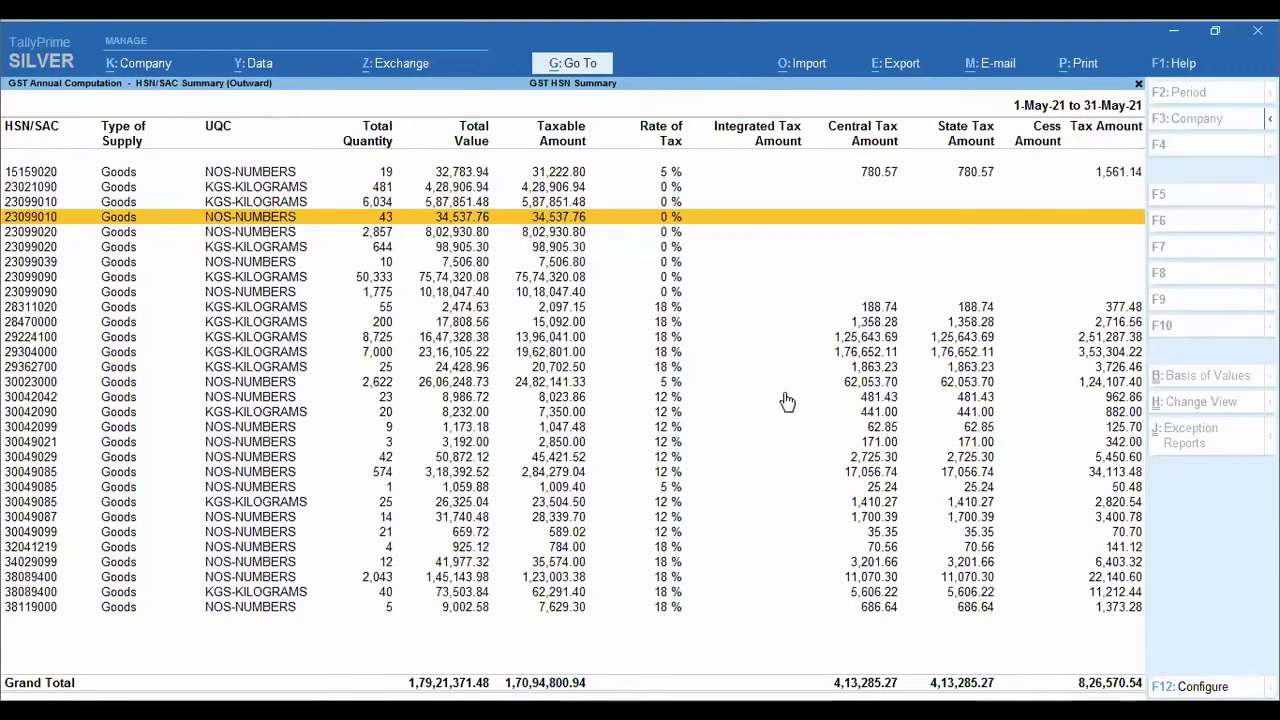
key("Escape")
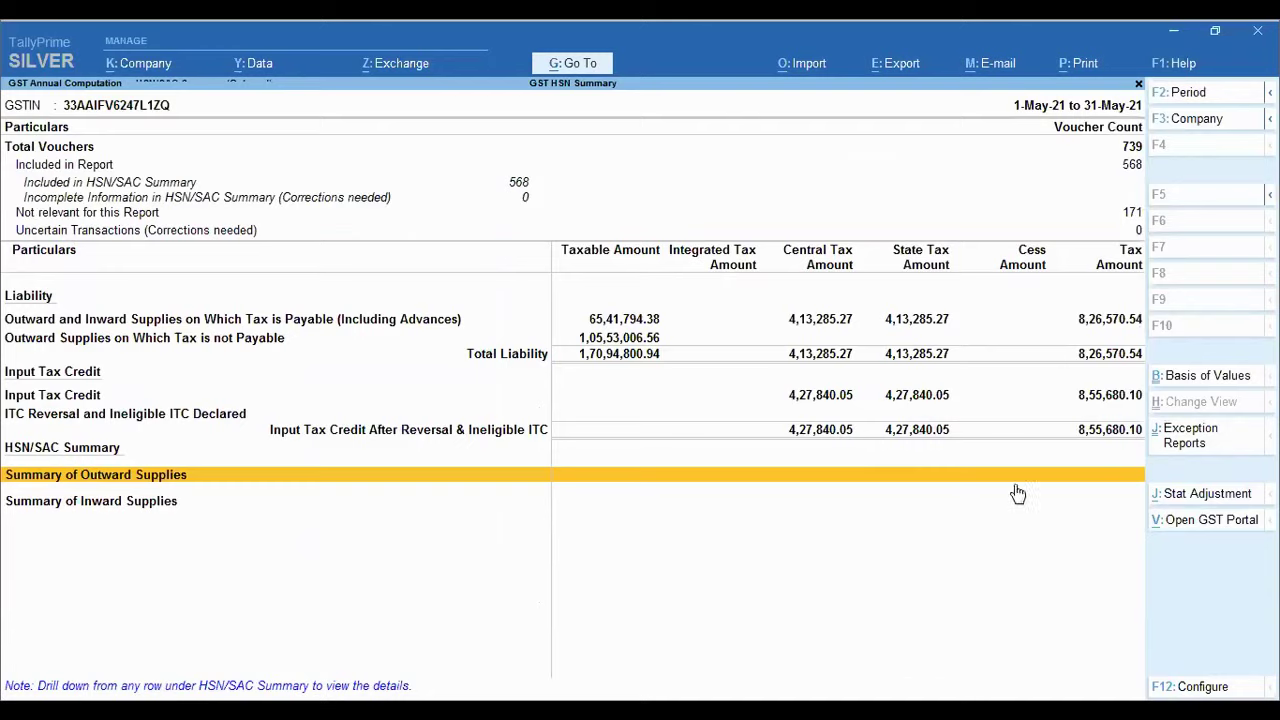
Confirm the May 2021 period and open the outward HSN/SAC Summary, taxable value 1,70,94,800.94
key("F2")
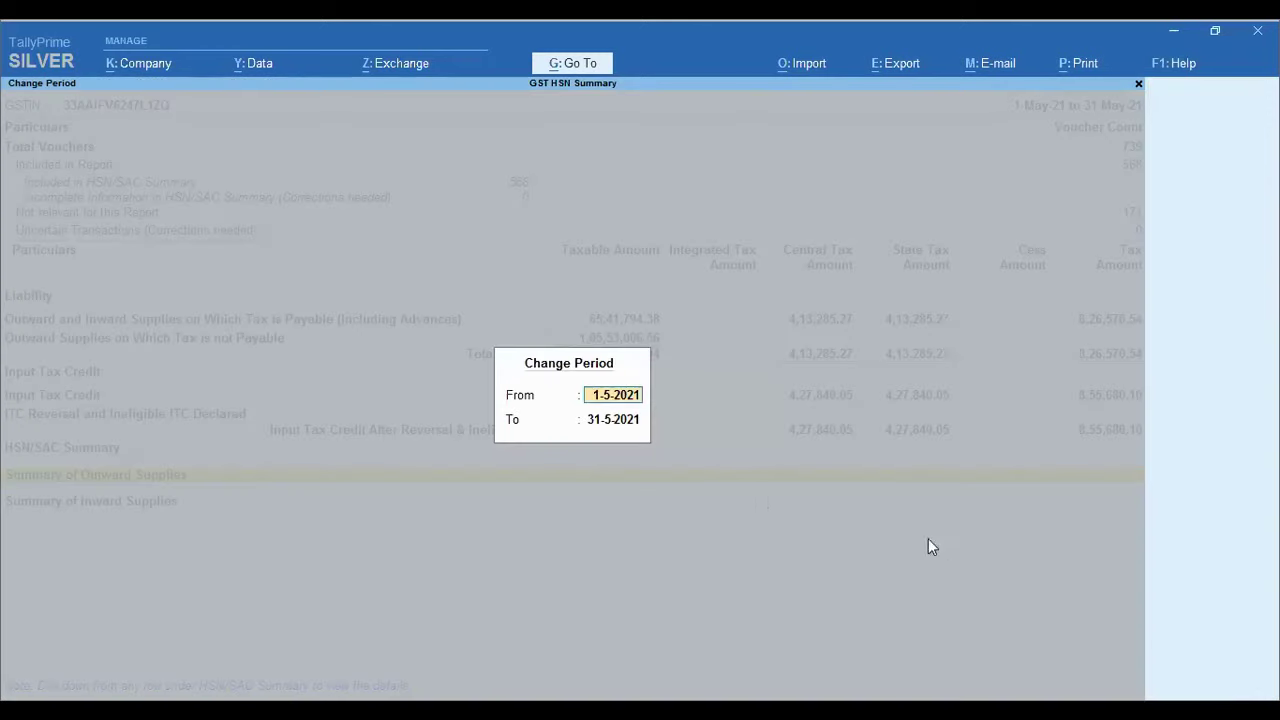
key("Escape")
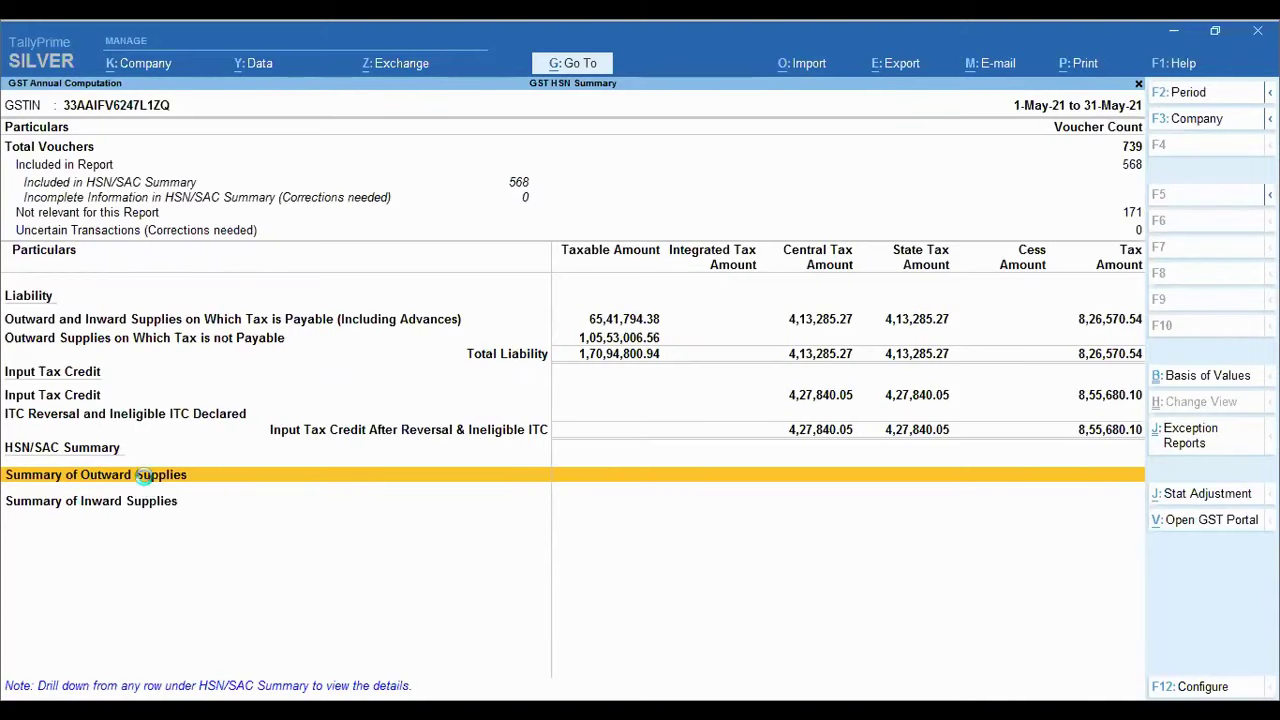
left_click(145, 480)
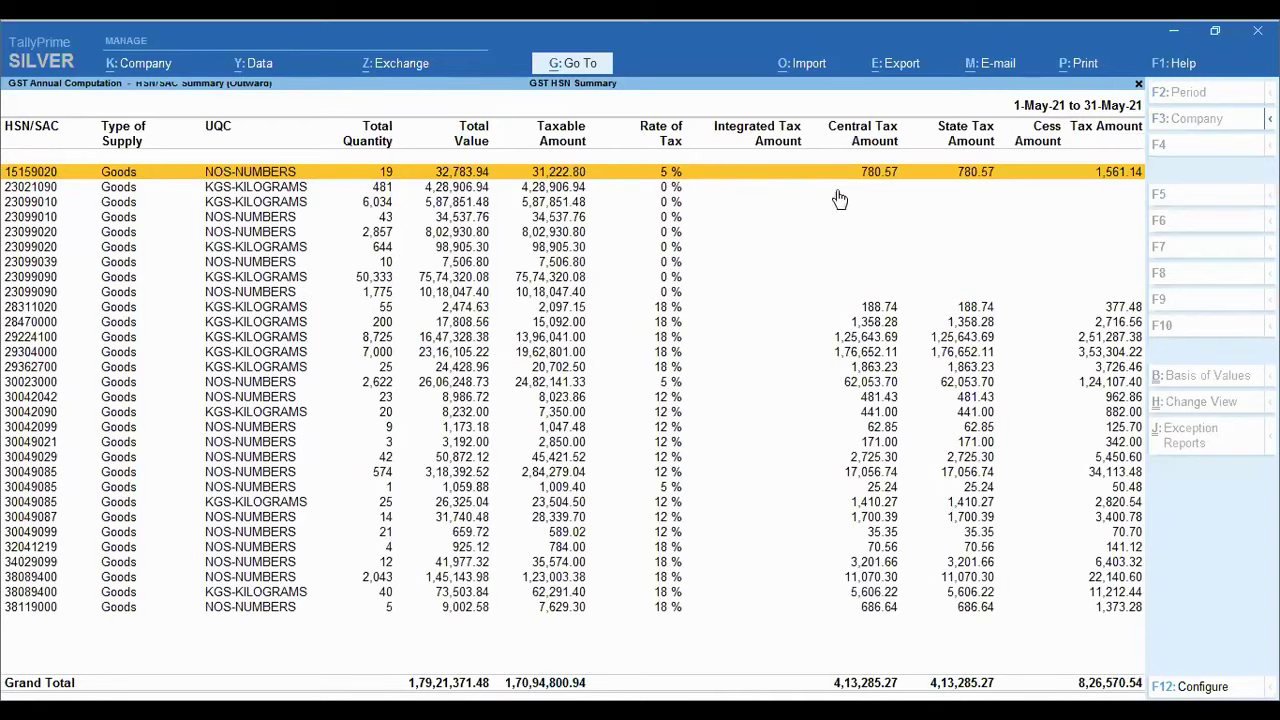
left_click(903, 64)
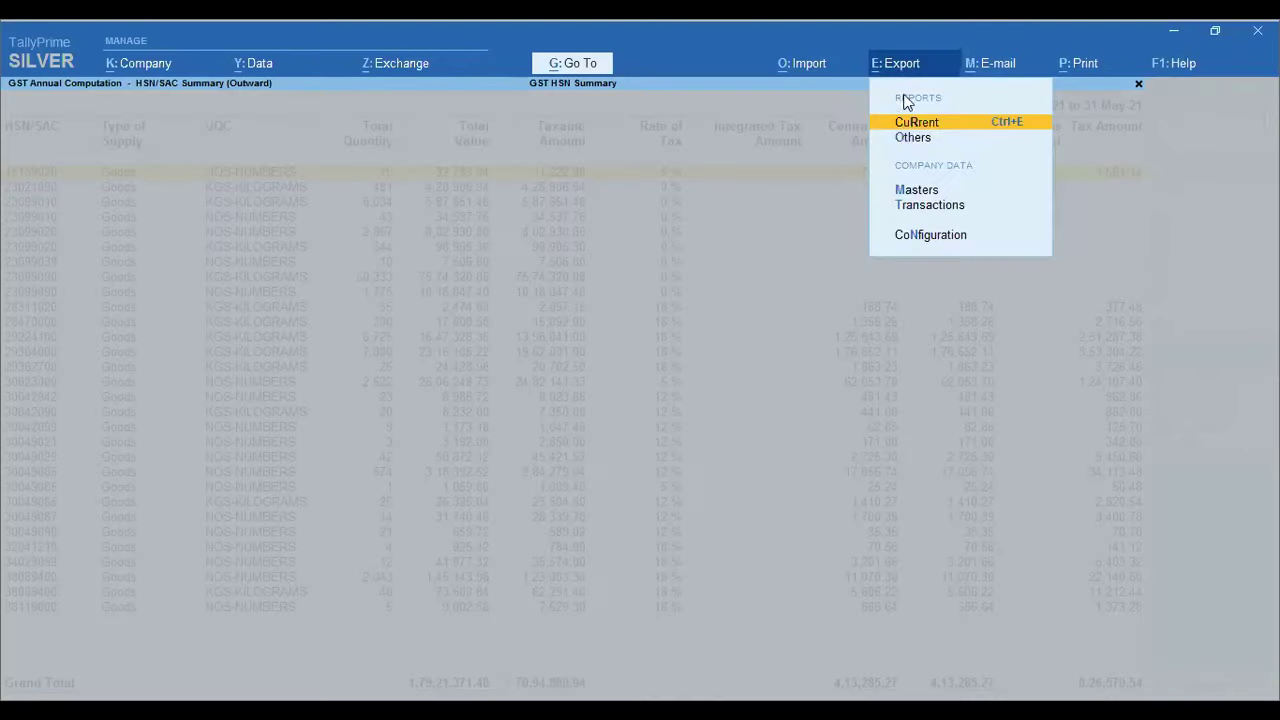
key("Escape")
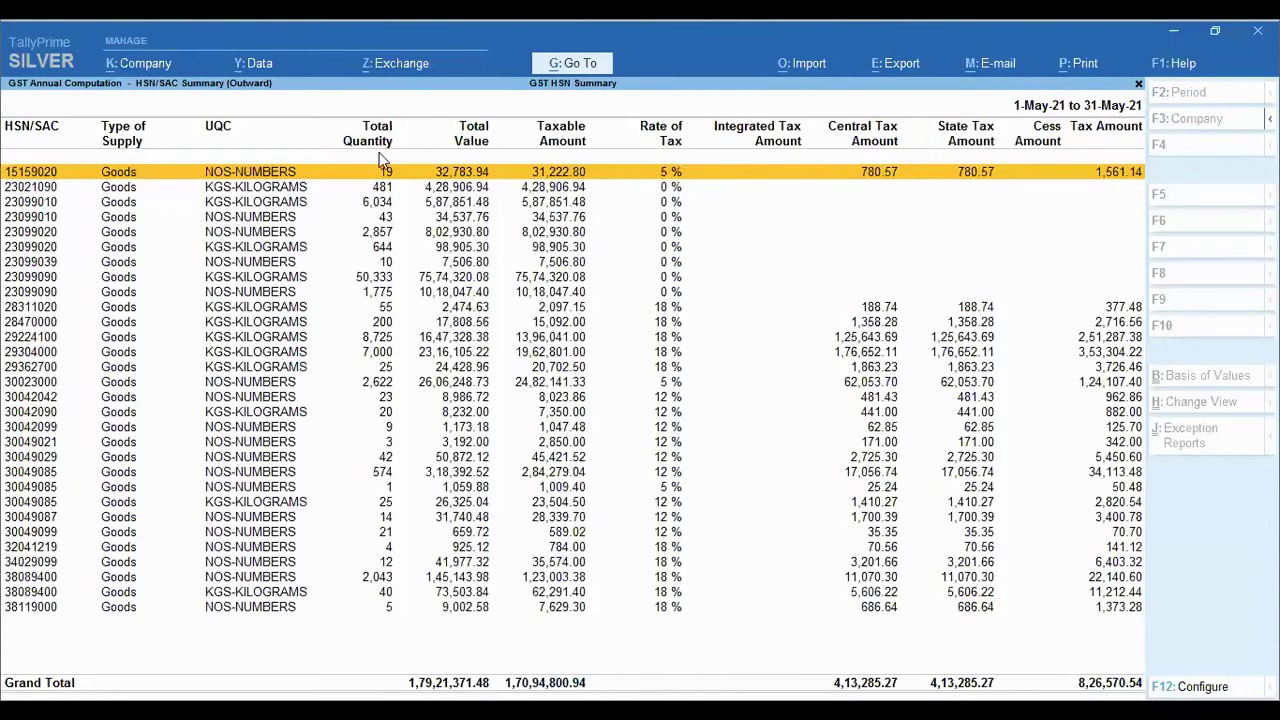